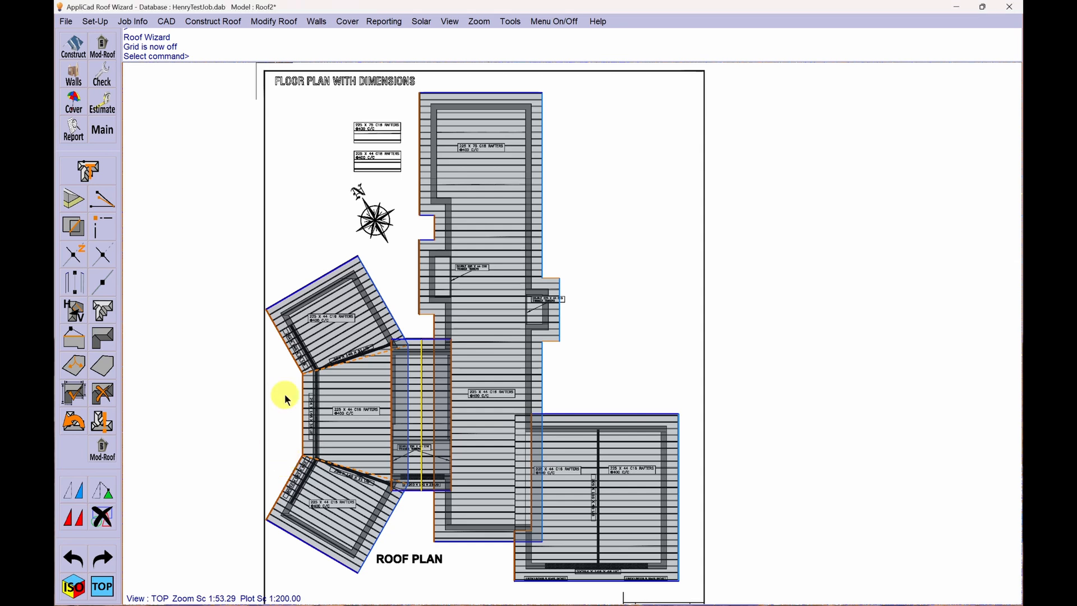
- Examine in isometric view where the small ridged roof overlaps the long main roof plane
click(74, 587)
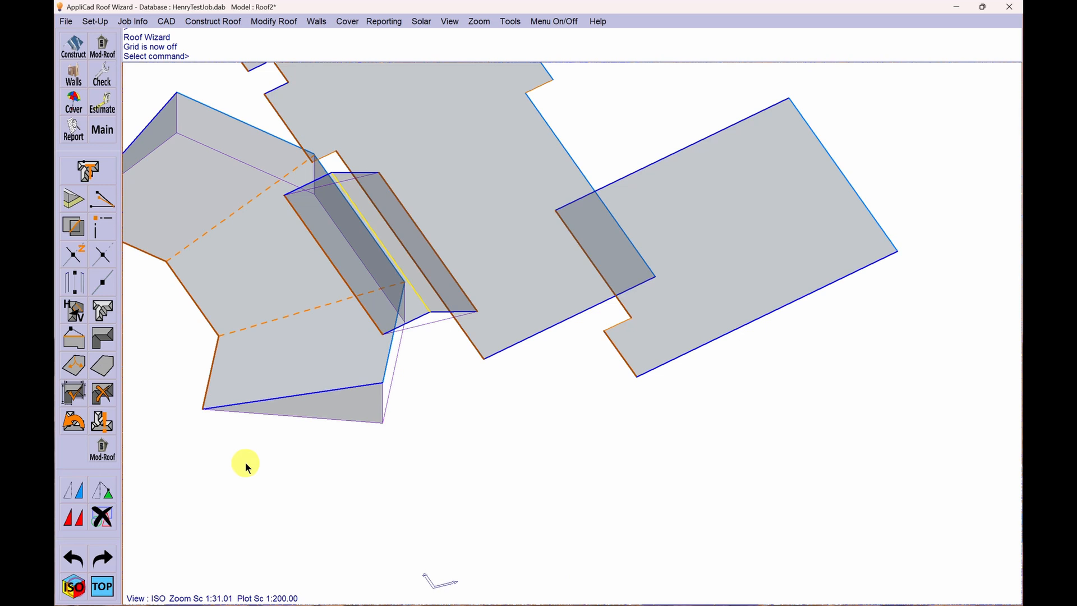
scroll(515, 450, down, 2)
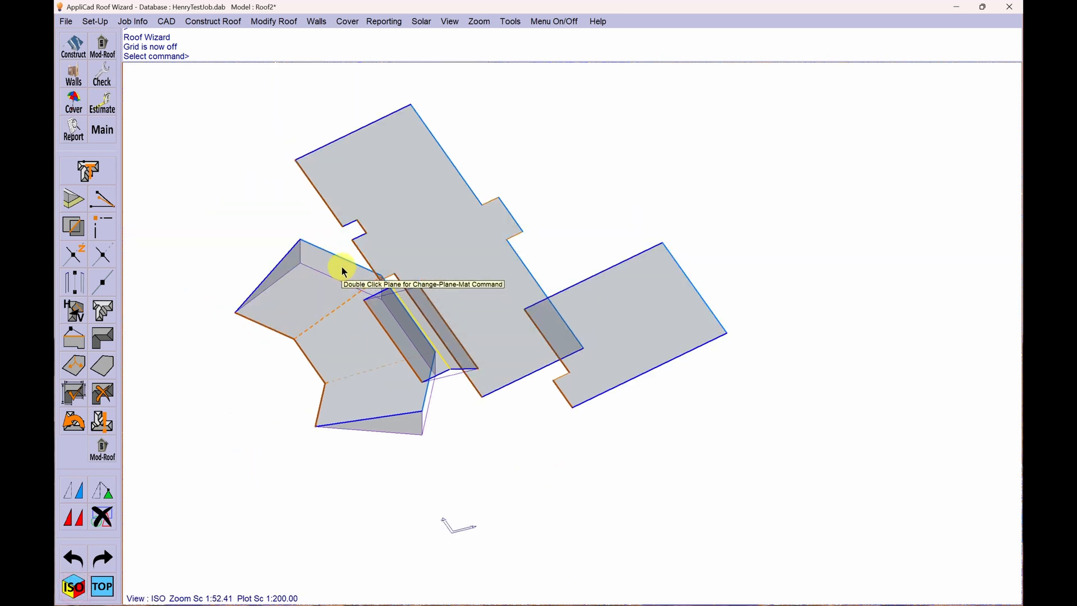
middle_drag(759, 366, 587, 401)
scroll(422, 300, up, 3)
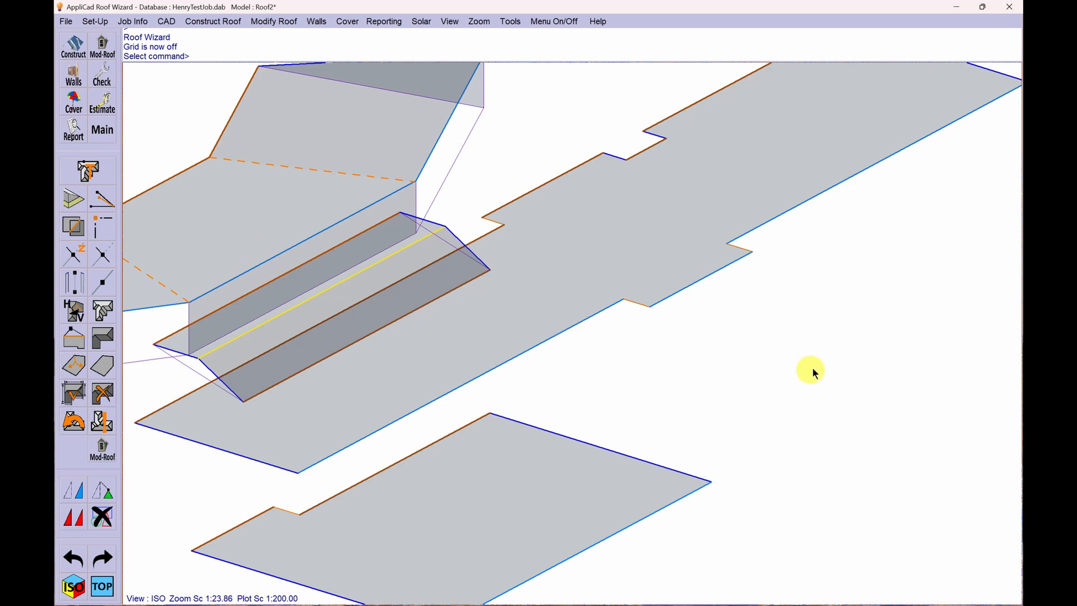
scroll(812, 367, down, 1)
scroll(296, 406, up, 1)
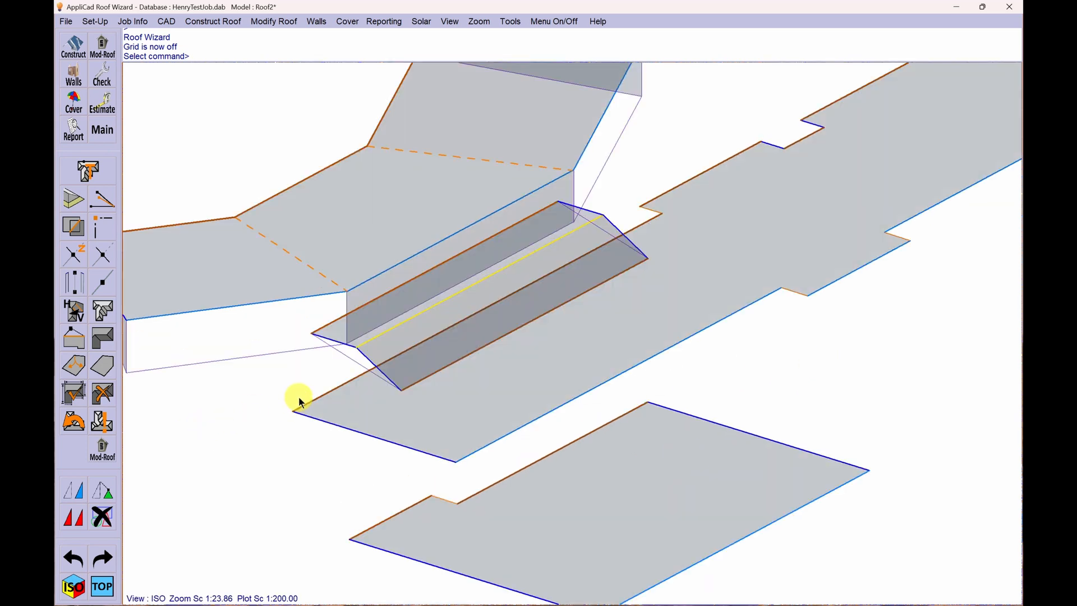
click(311, 394)
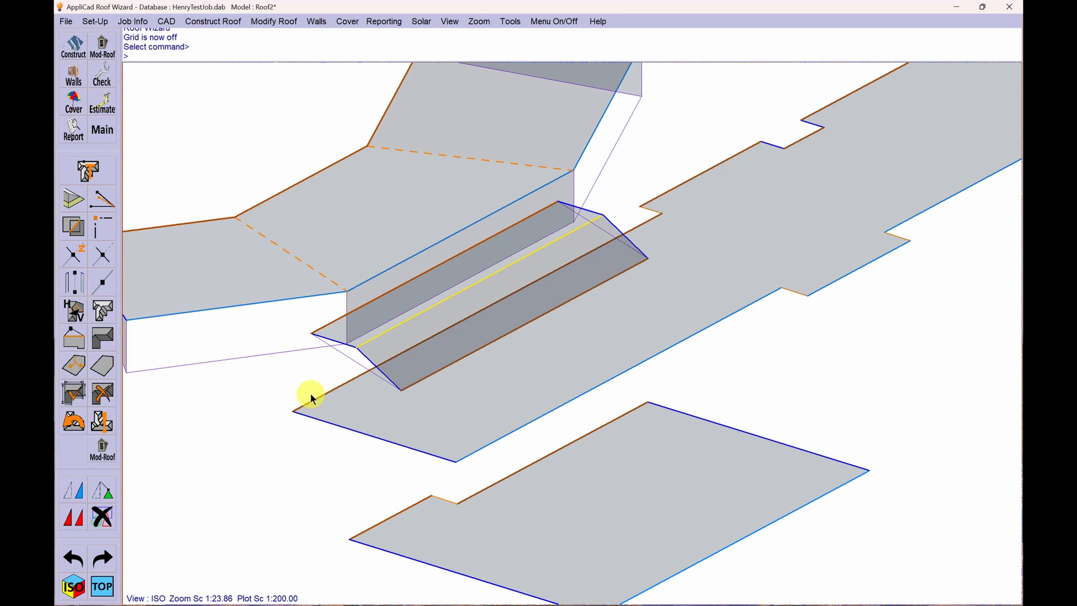
click(311, 396)
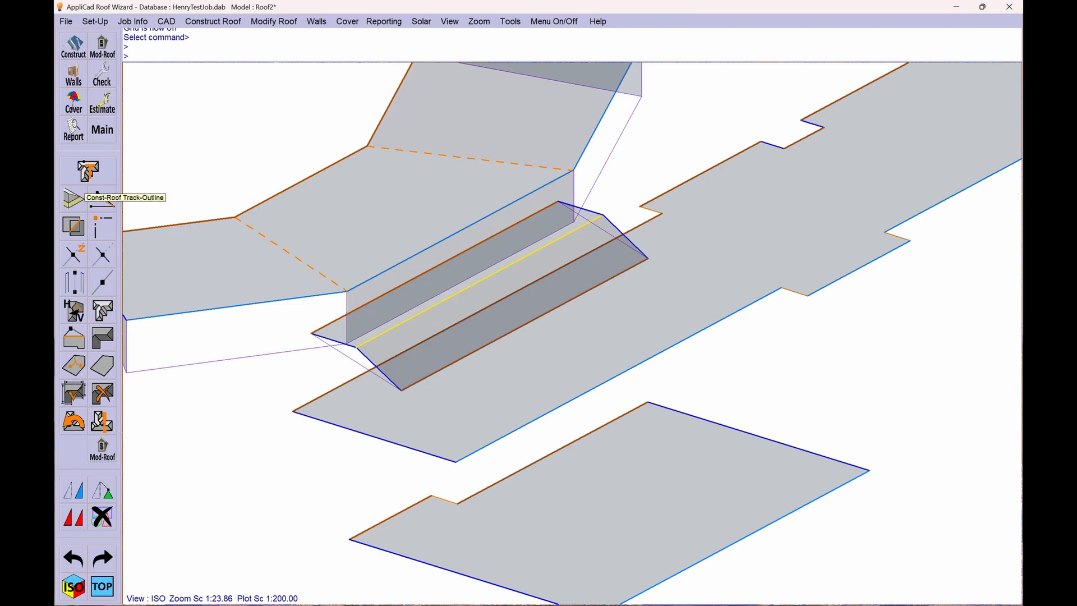
- Compare the front view of the roof model with the front elevation in ELEVATIONS 1.pdf and return to the isometric view
click(449, 22)
click(452, 46)
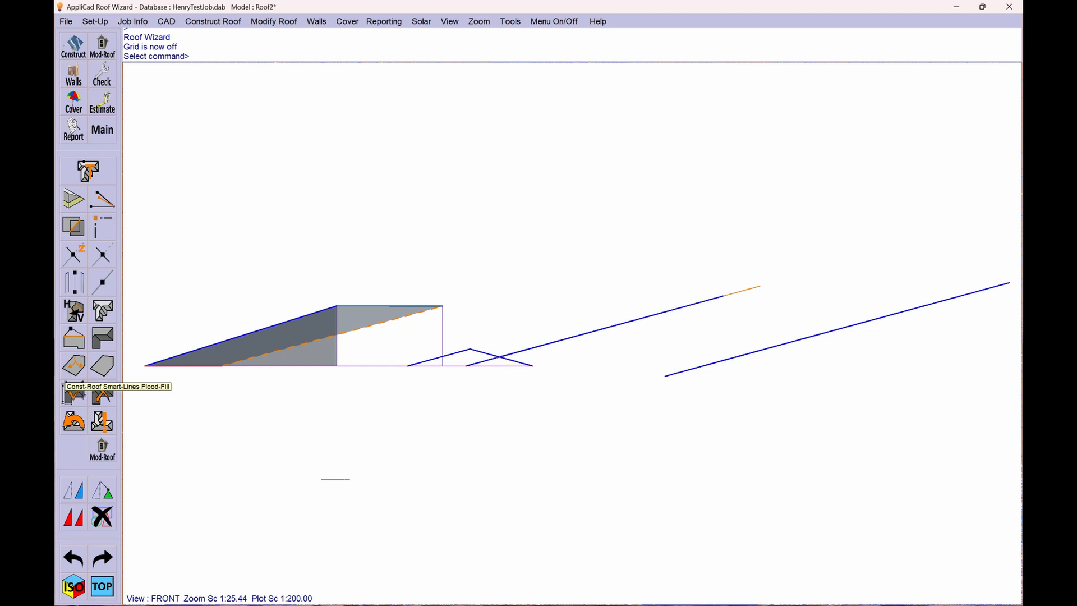
drag(54, 213, 562, 101)
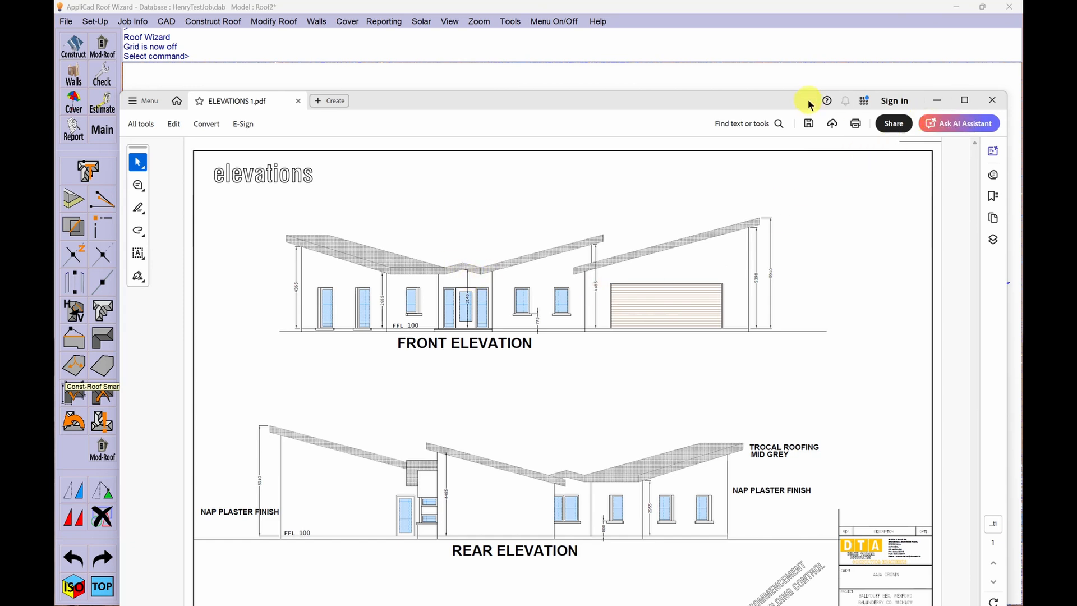
drag(809, 104, 0, 104)
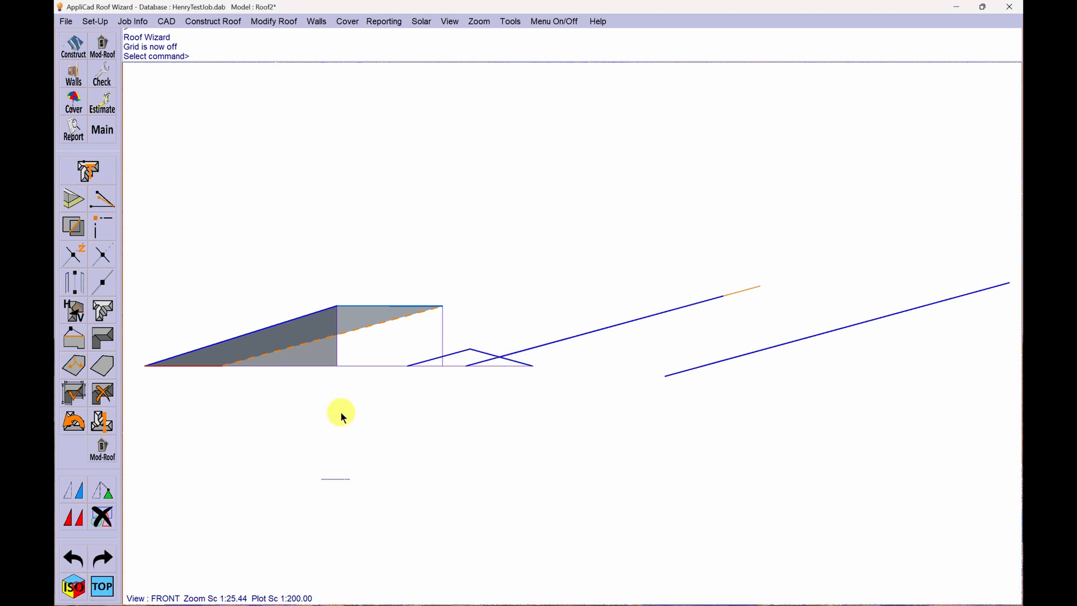
click(79, 595)
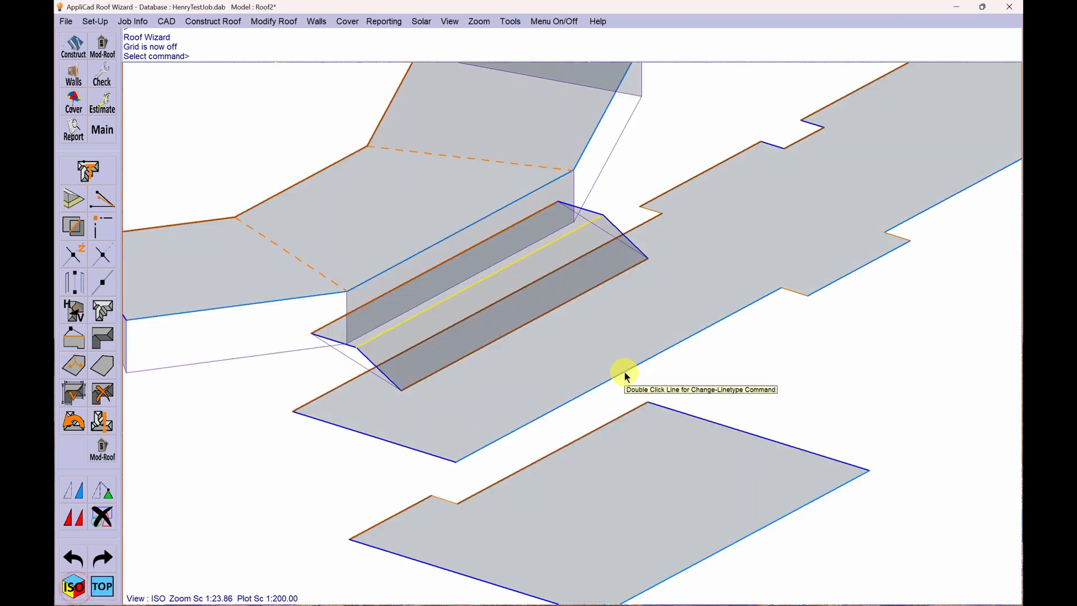
click(269, 368)
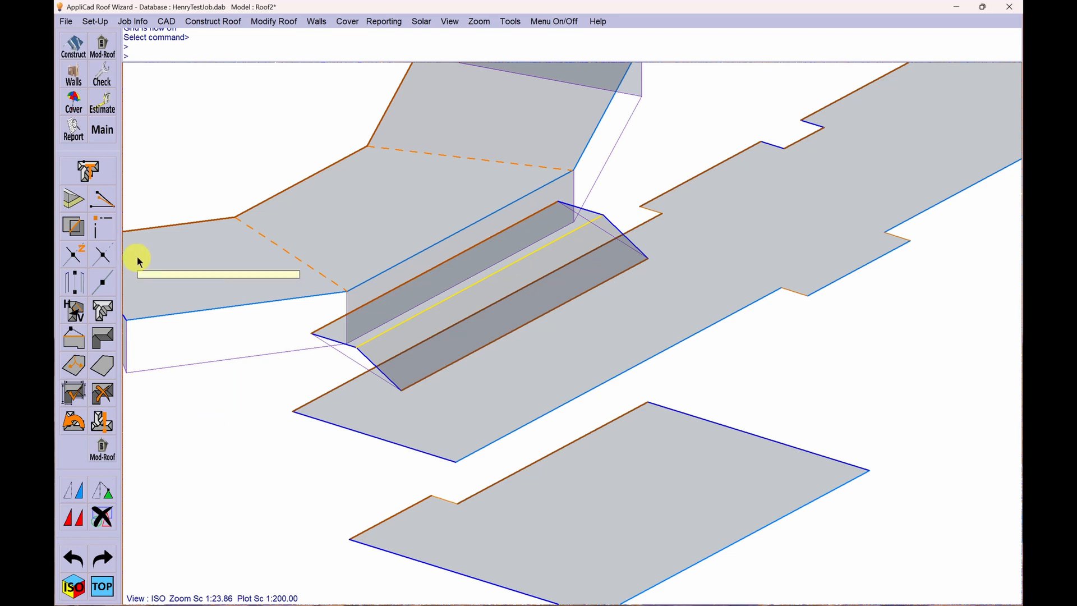
click(103, 144)
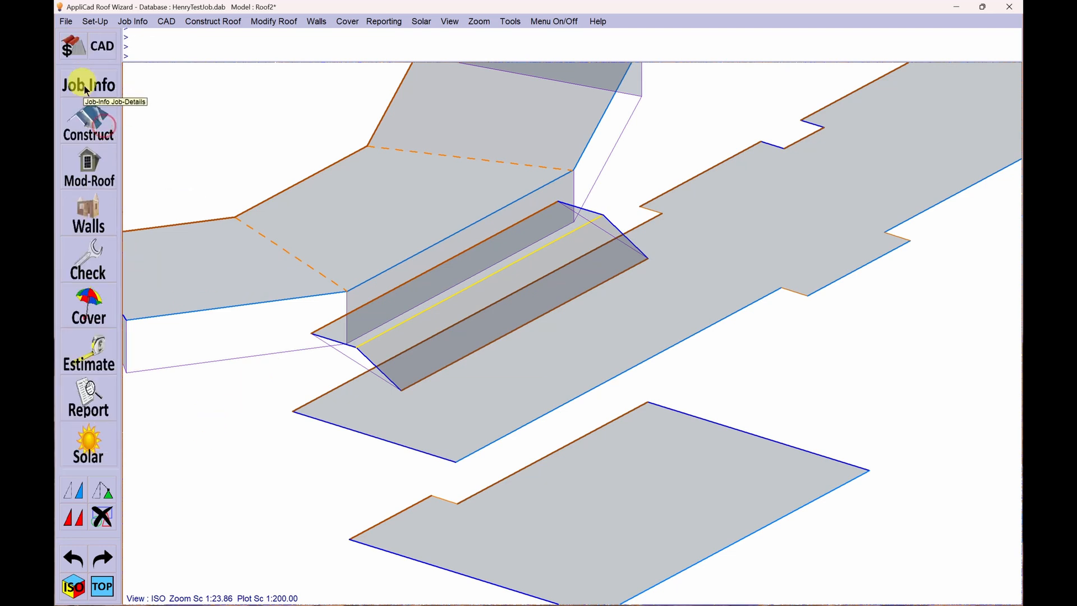
click(88, 133)
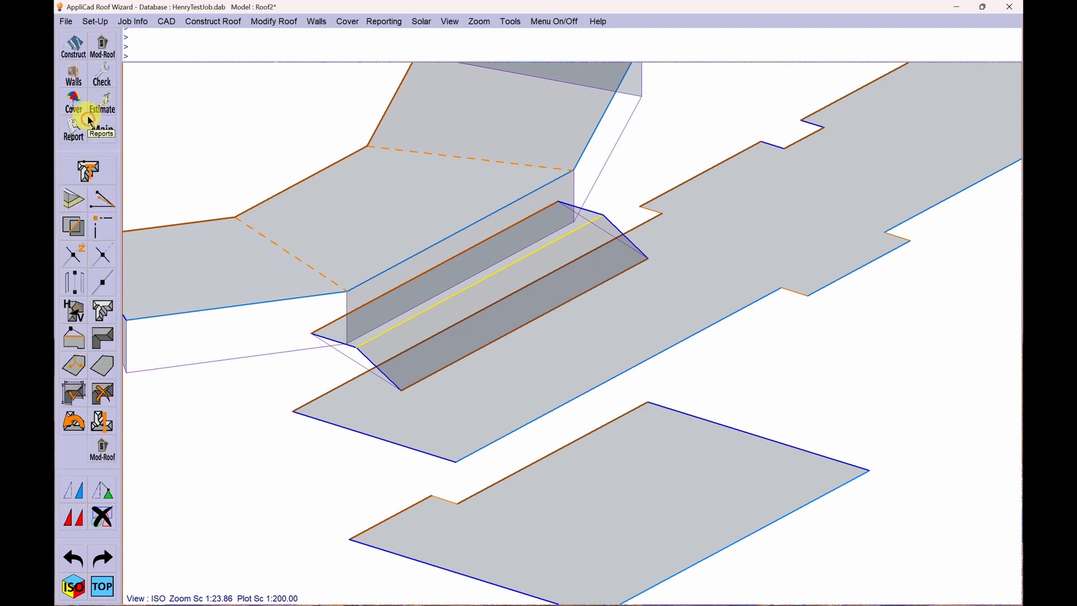
- Create a Valley line where the long main roof plane intersects the facing plane of the small ridged roof
click(78, 234)
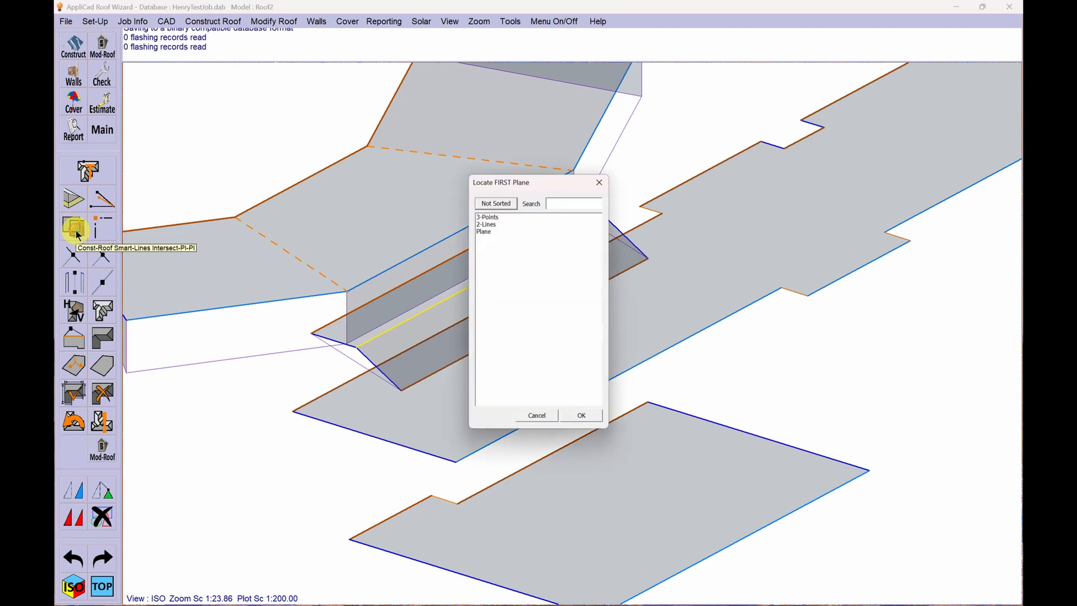
double_click(487, 231)
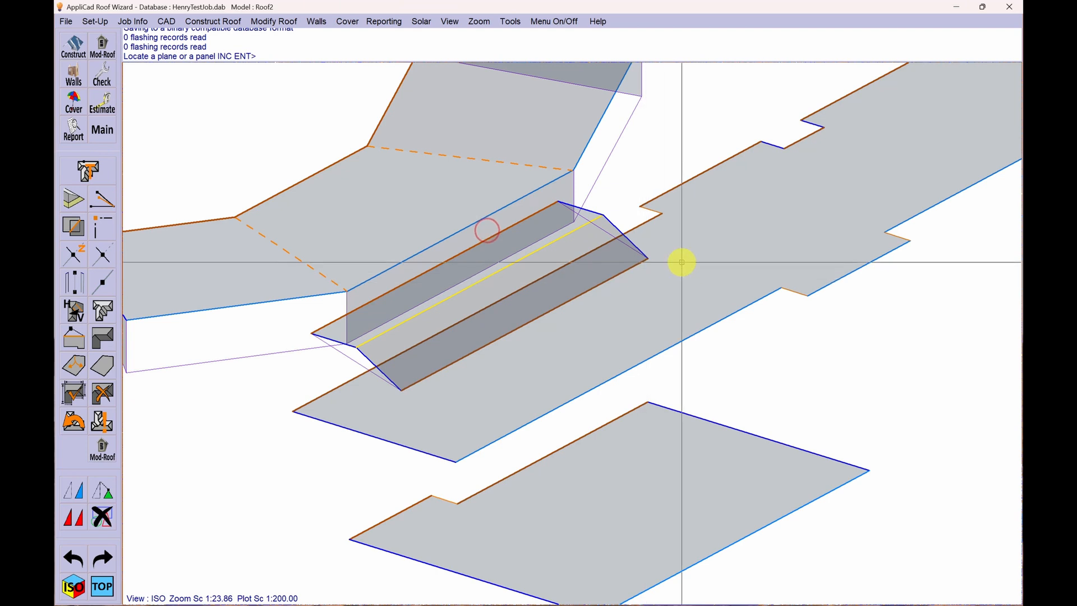
click(697, 245)
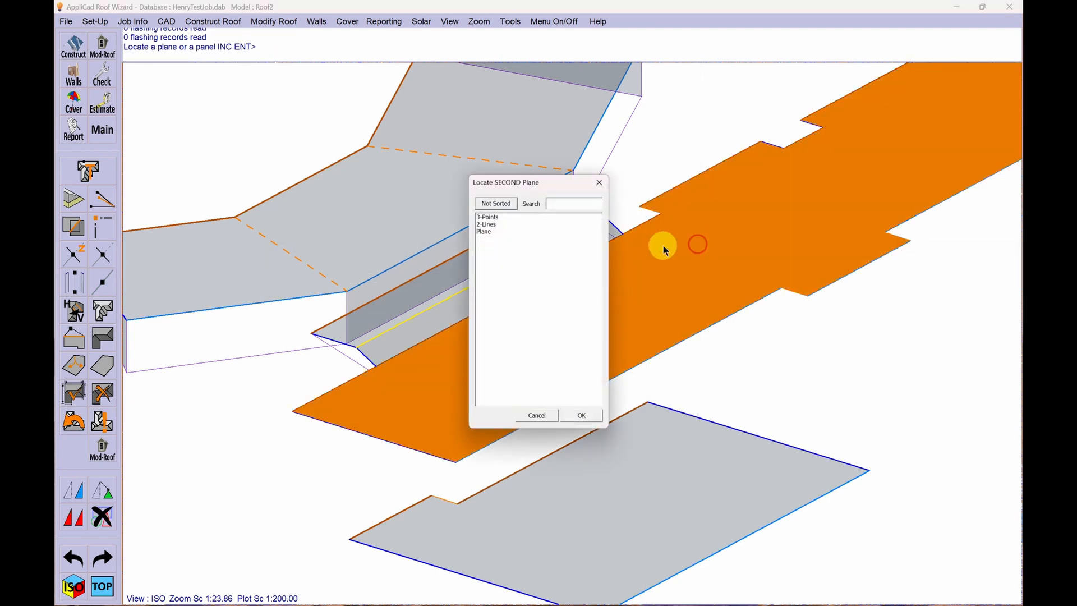
double_click(483, 231)
click(398, 335)
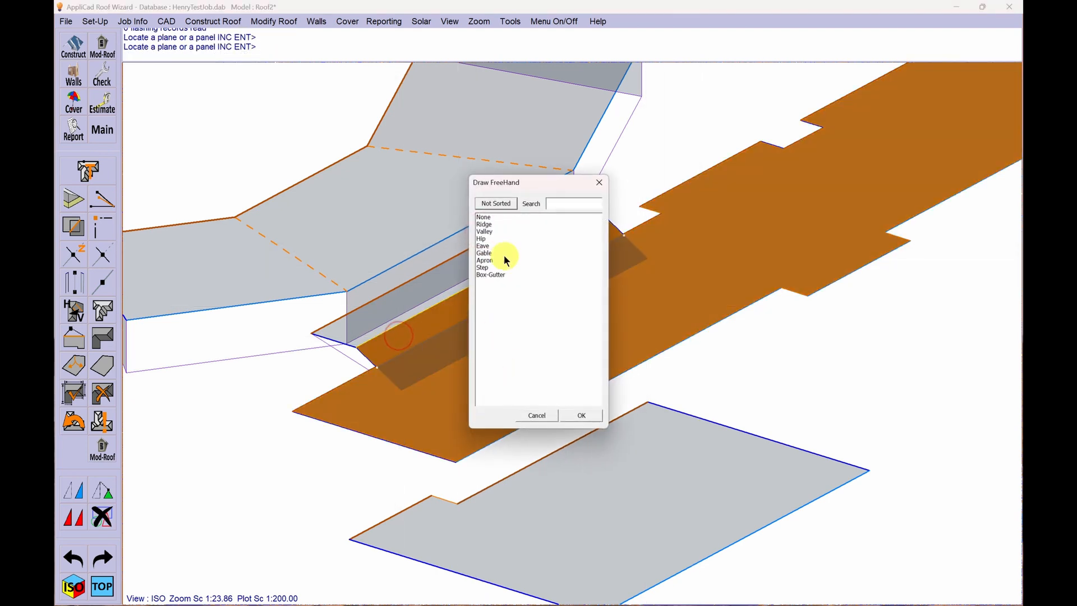
double_click(489, 231)
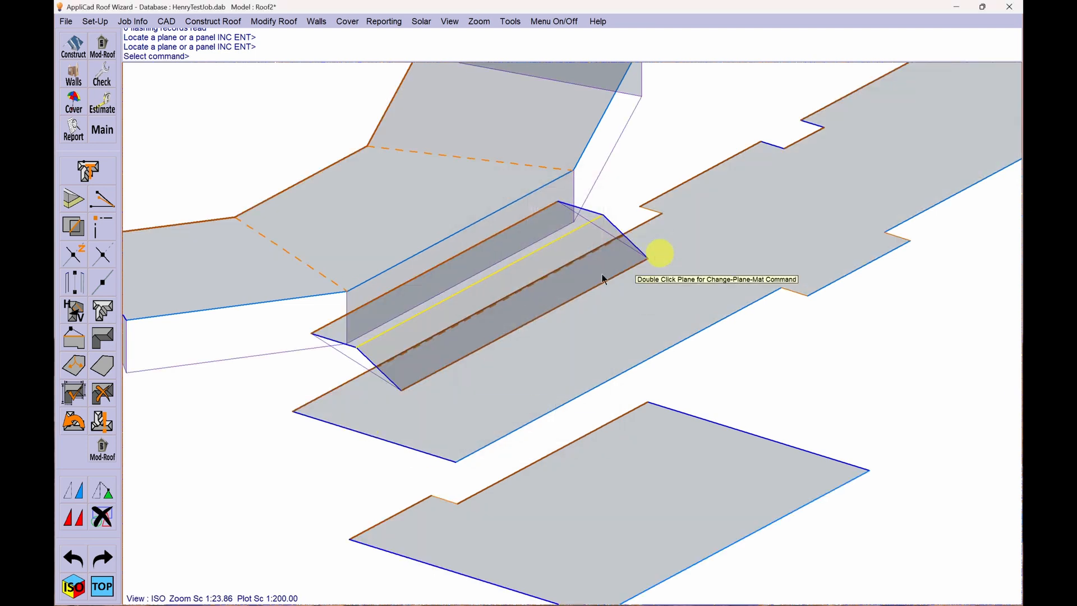
key(Escape)
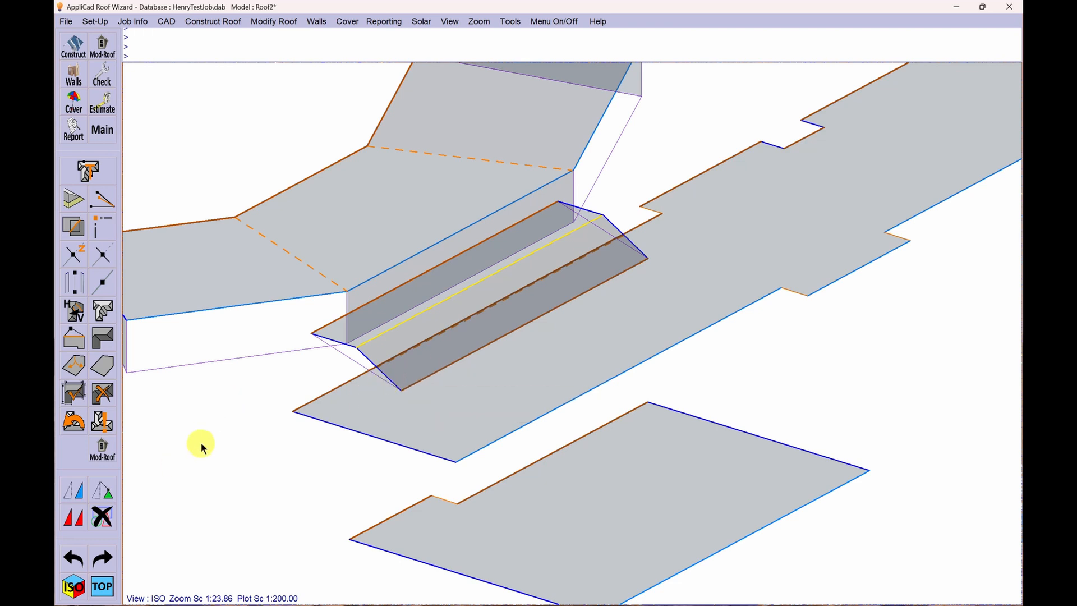
- Delete the long main roof plane and the small ridged roof's facing plane, keeping their boundary lines
click(103, 516)
click(378, 344)
click(474, 404)
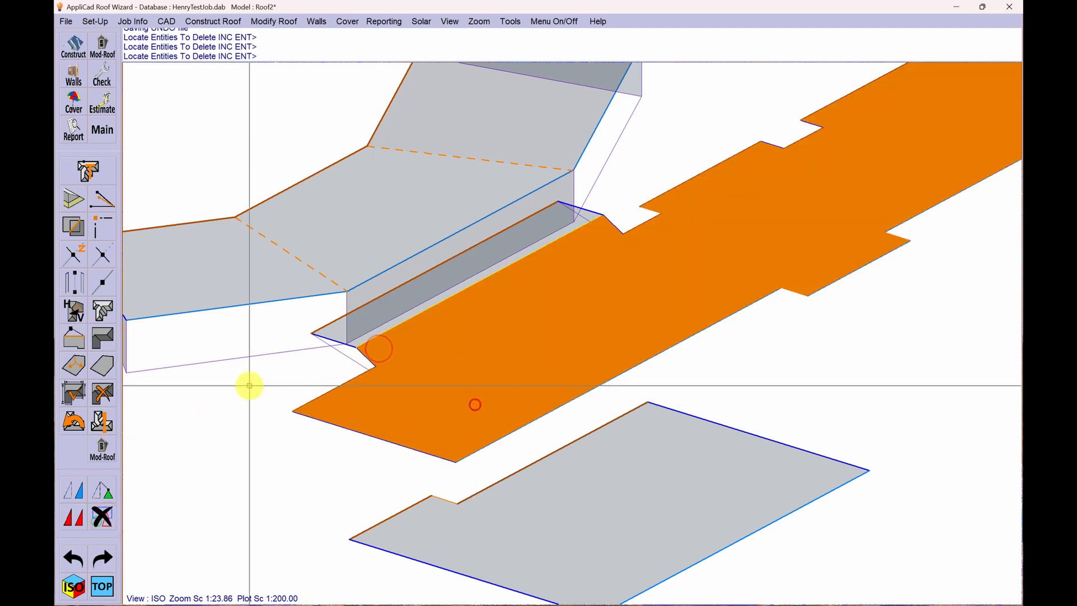
right_click(245, 383)
right_click(244, 379)
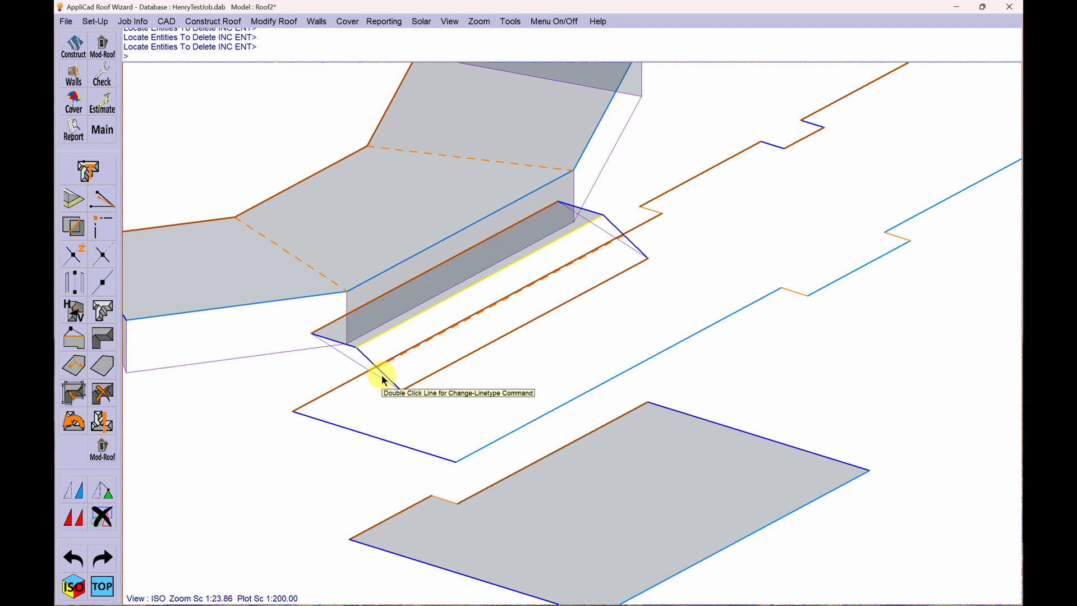
- Trim the two sloping gable lines of the small ridged roof back to the line of the new valley
middle_drag(376, 408, 395, 424)
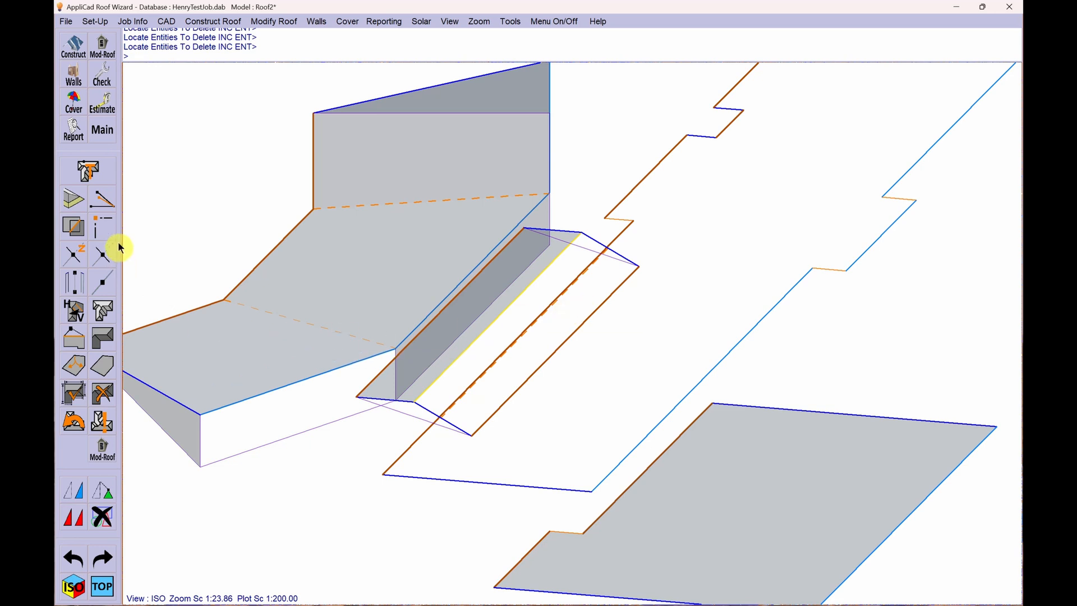
click(103, 226)
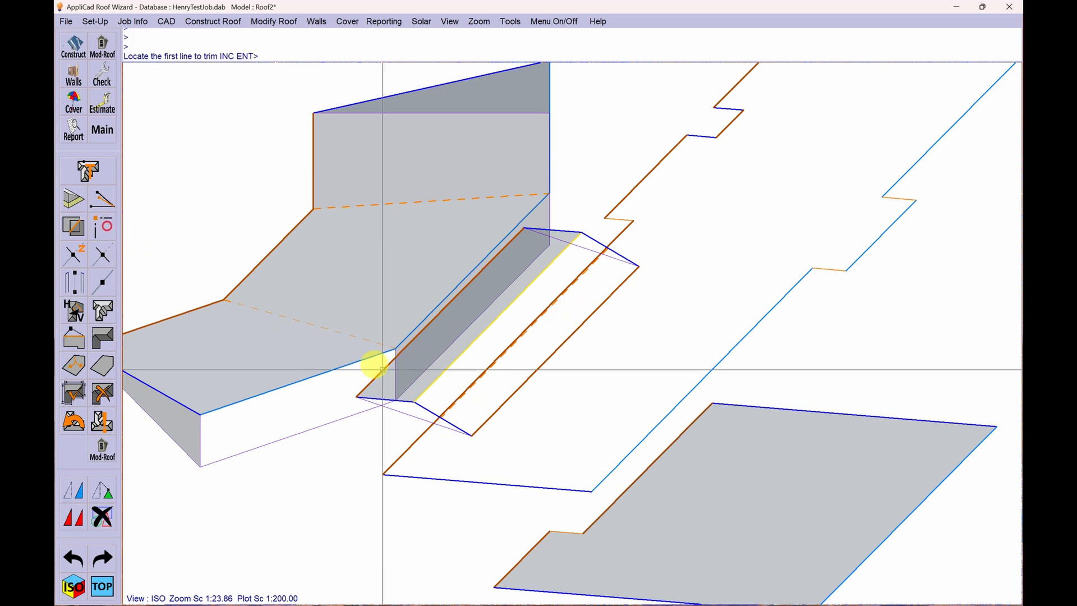
click(451, 423)
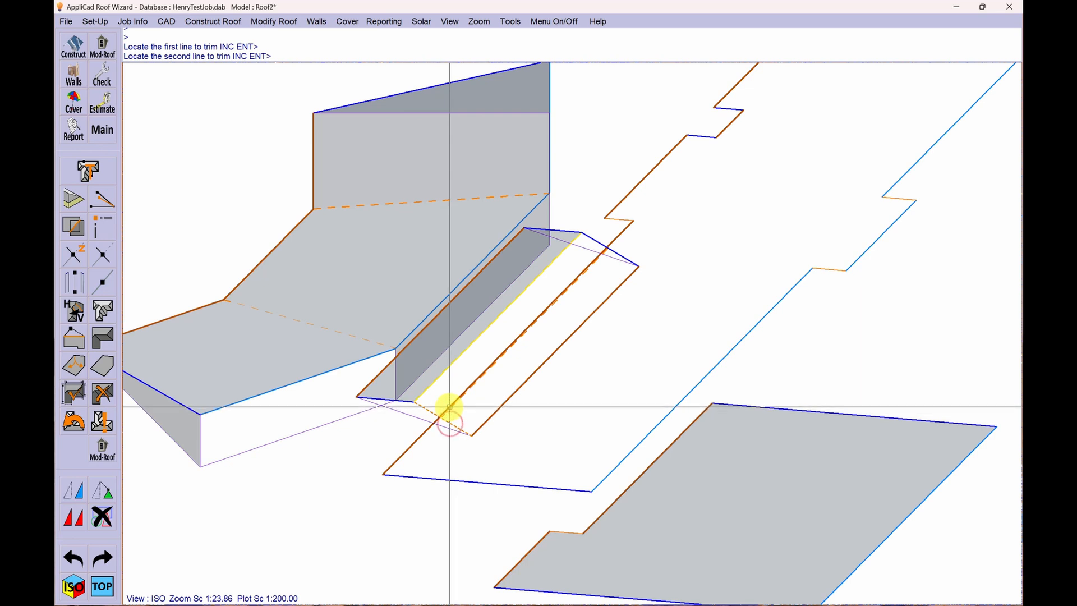
click(449, 405)
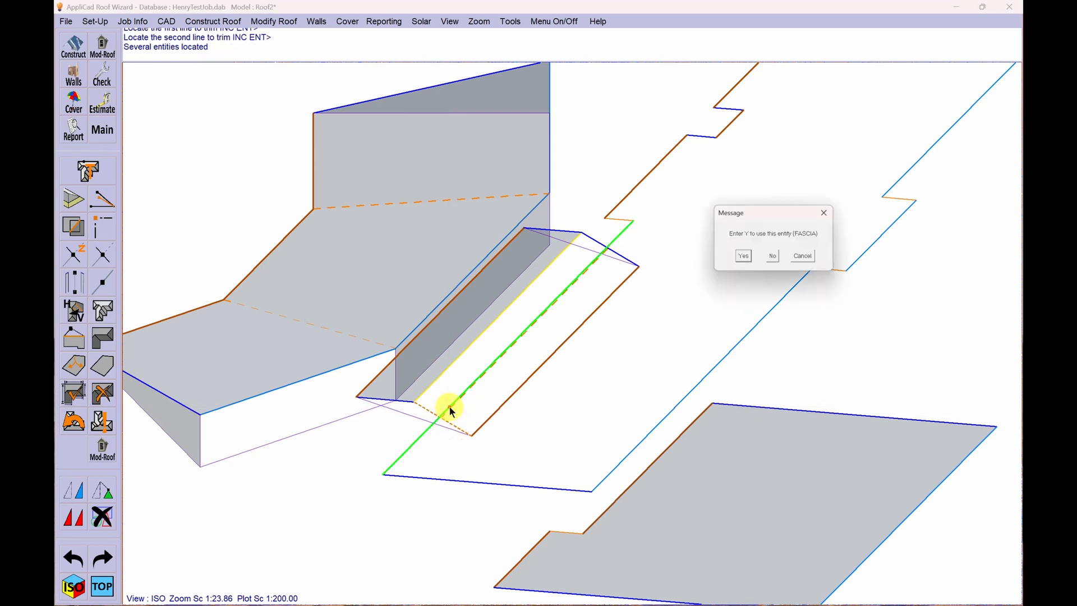
click(478, 389)
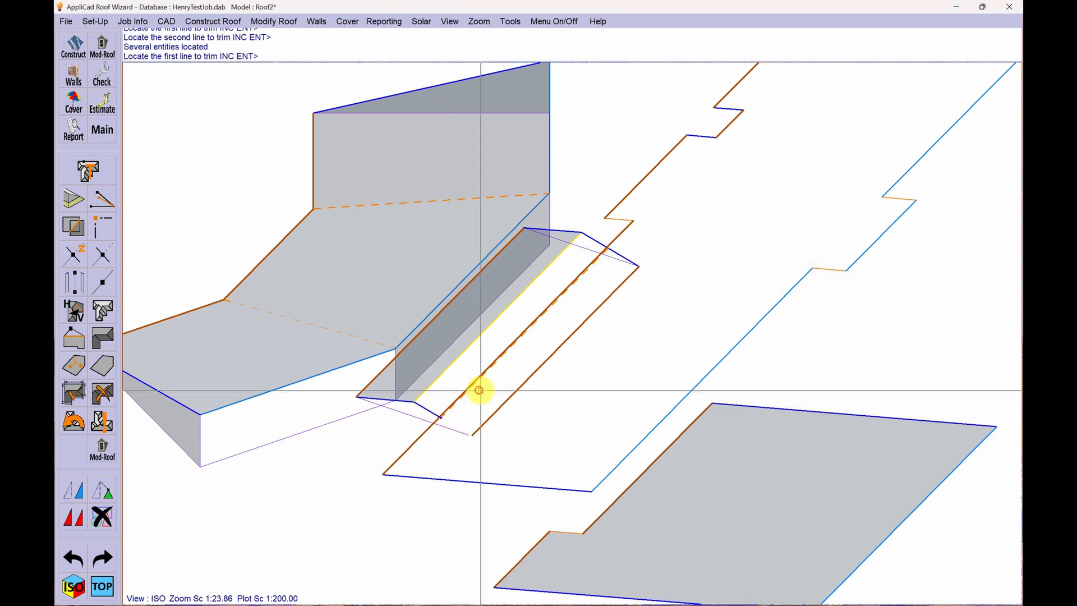
click(629, 258)
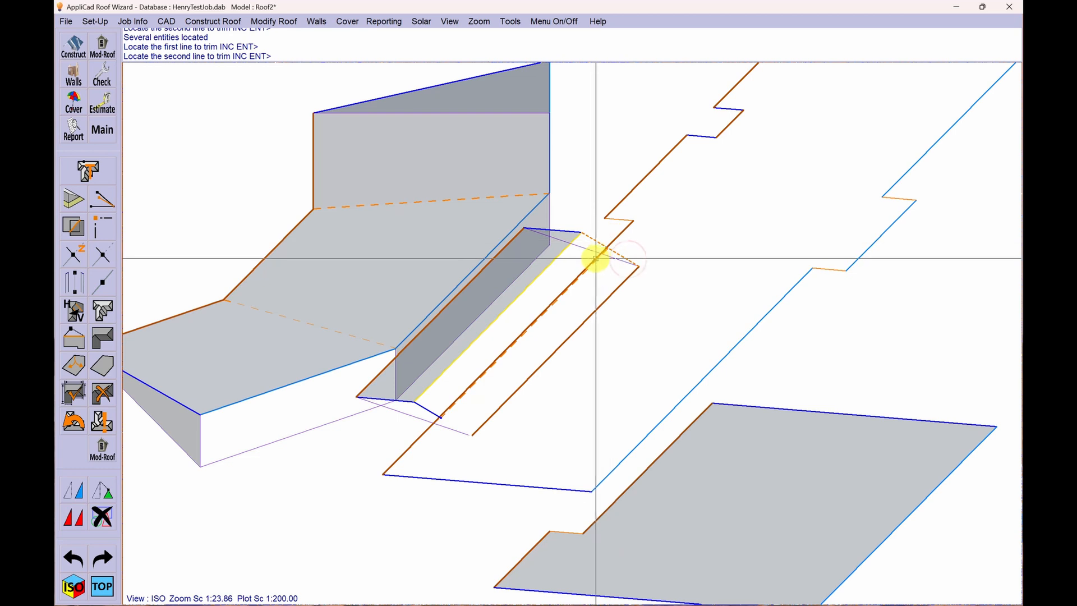
click(599, 256)
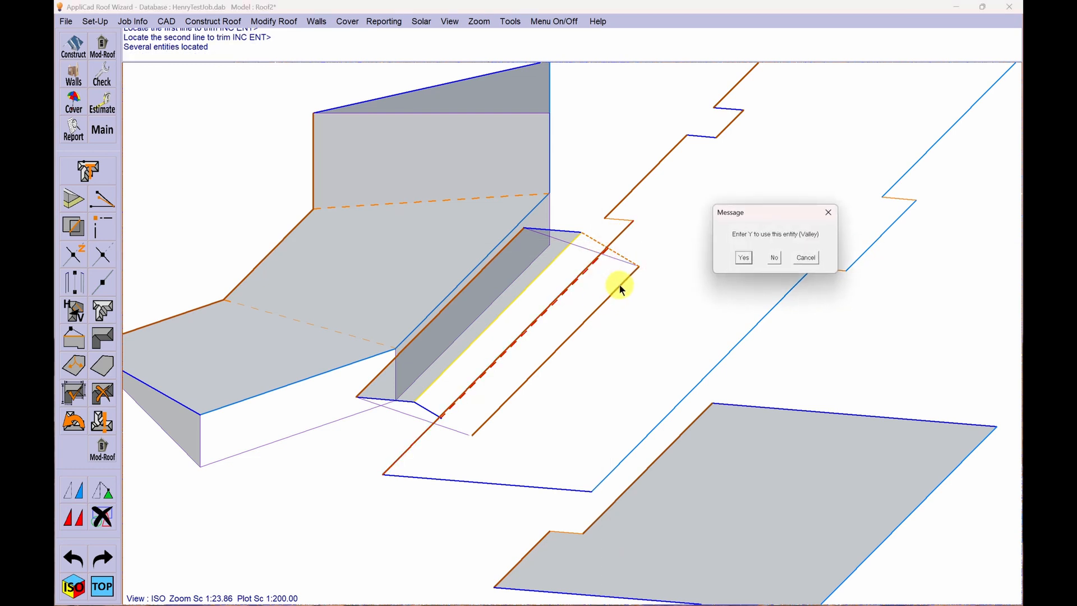
key(y)
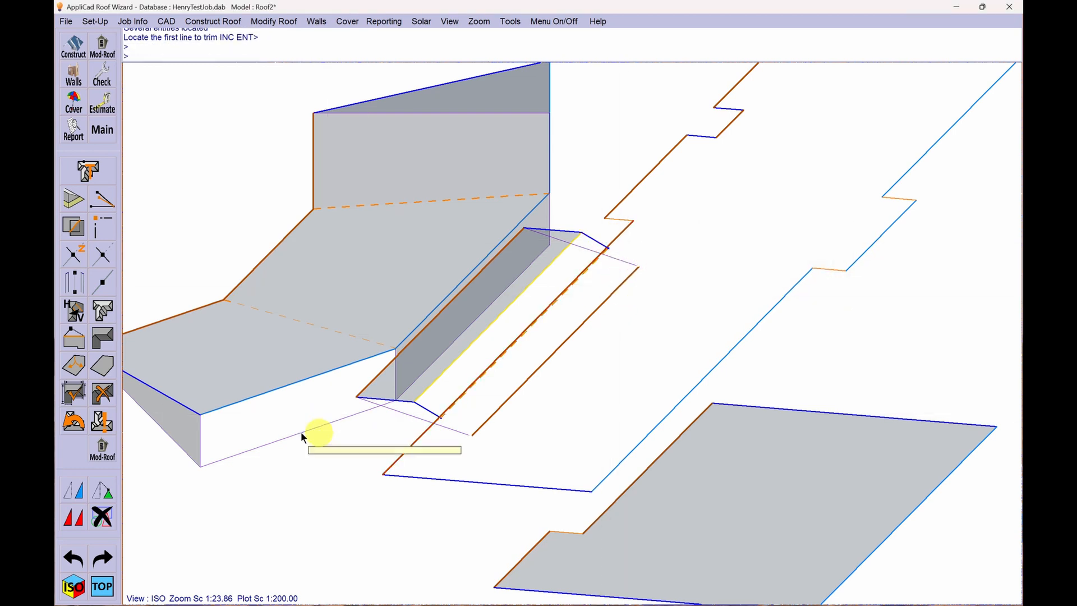
- Insert a Metal roof plane on storey 1 bounded by the small roof's ridge, trimmed gable lines and valley
click(104, 368)
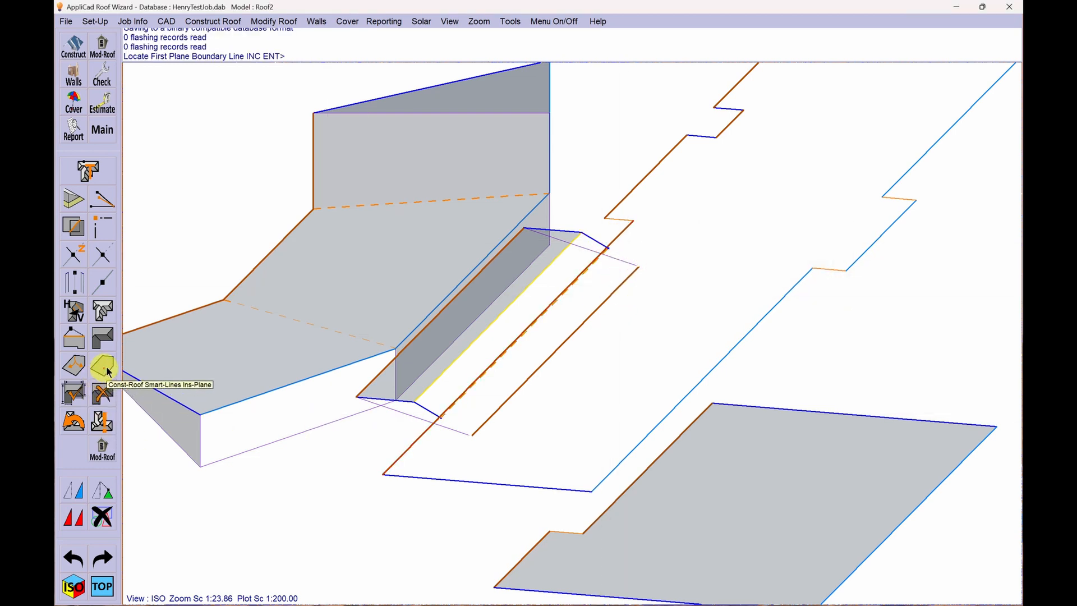
click(425, 408)
key(y)
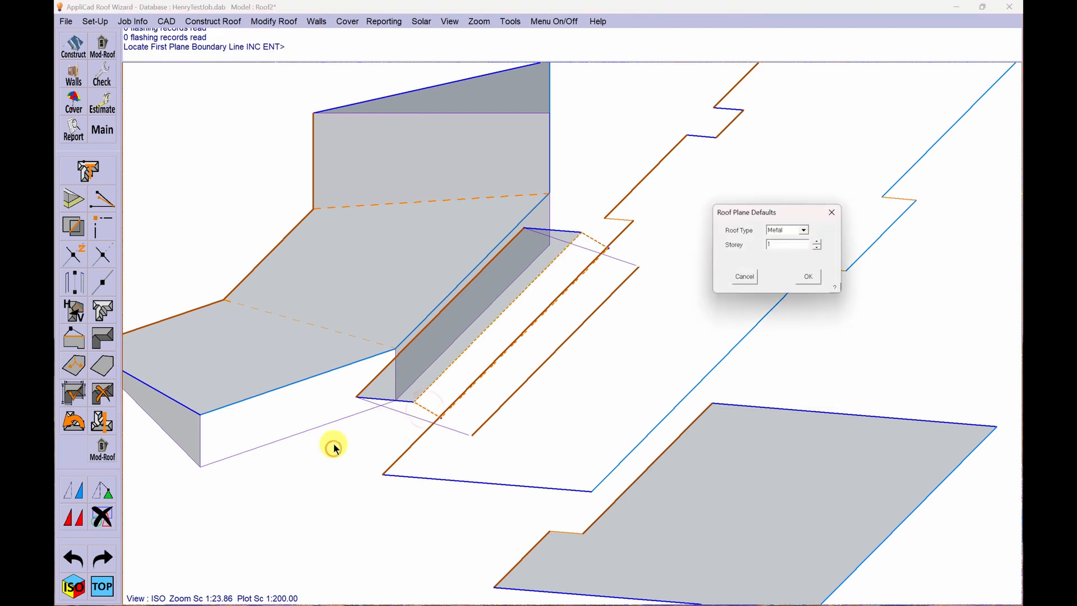
click(810, 276)
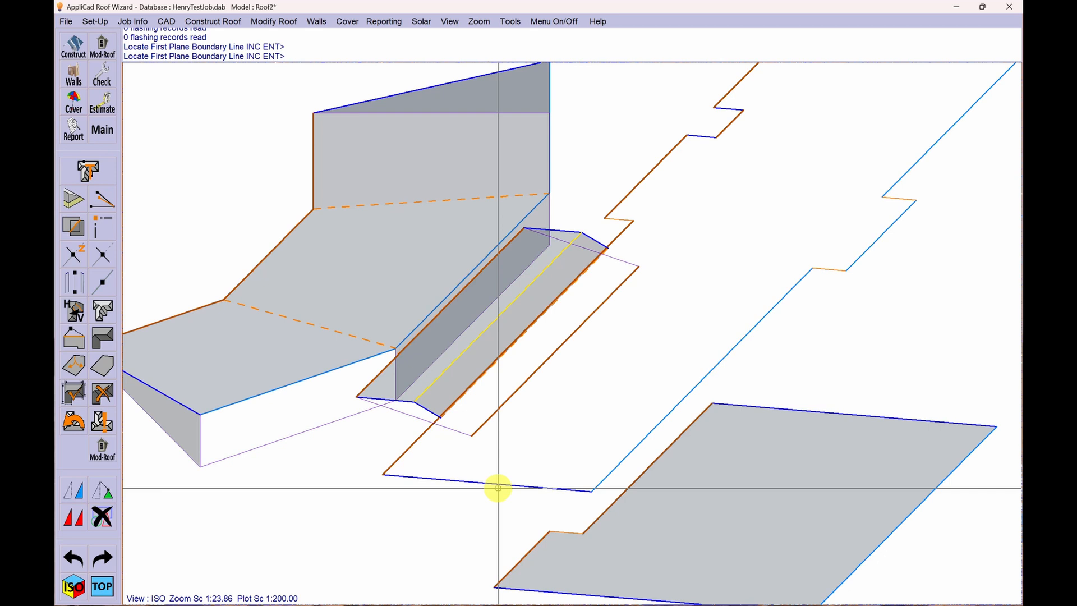
key(Escape)
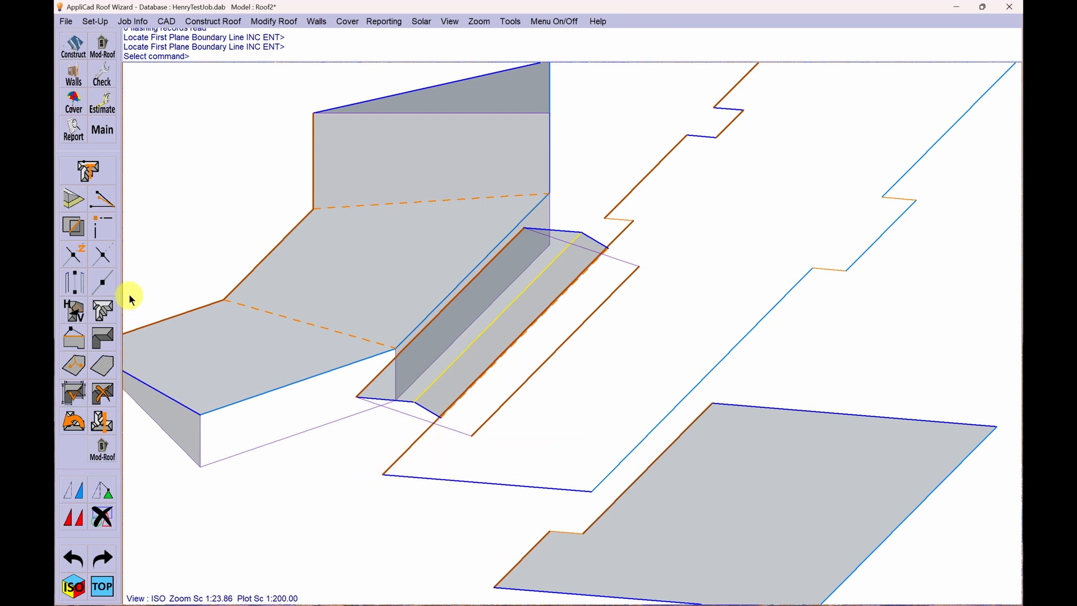
- Move the long roof's inner edge line to the valley's upper end and the small roof's leftover edge line to its lower end
click(78, 491)
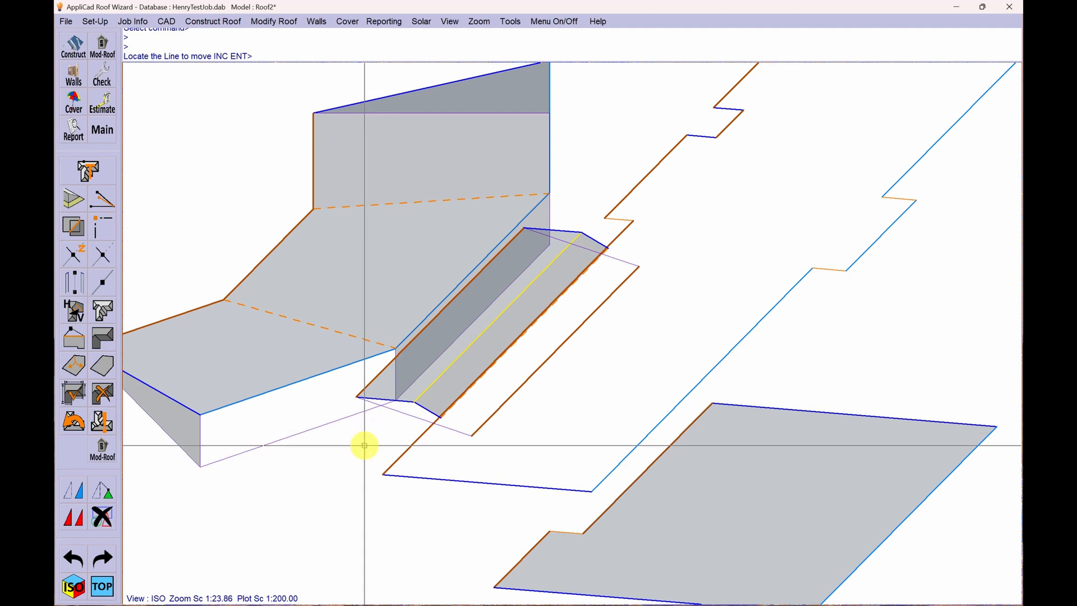
click(393, 462)
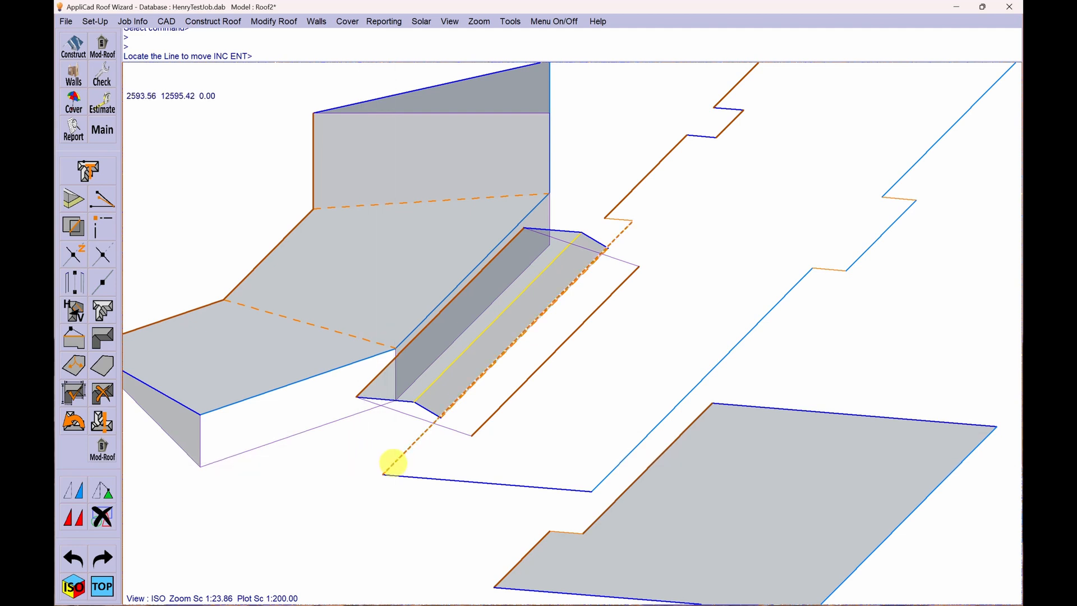
click(604, 246)
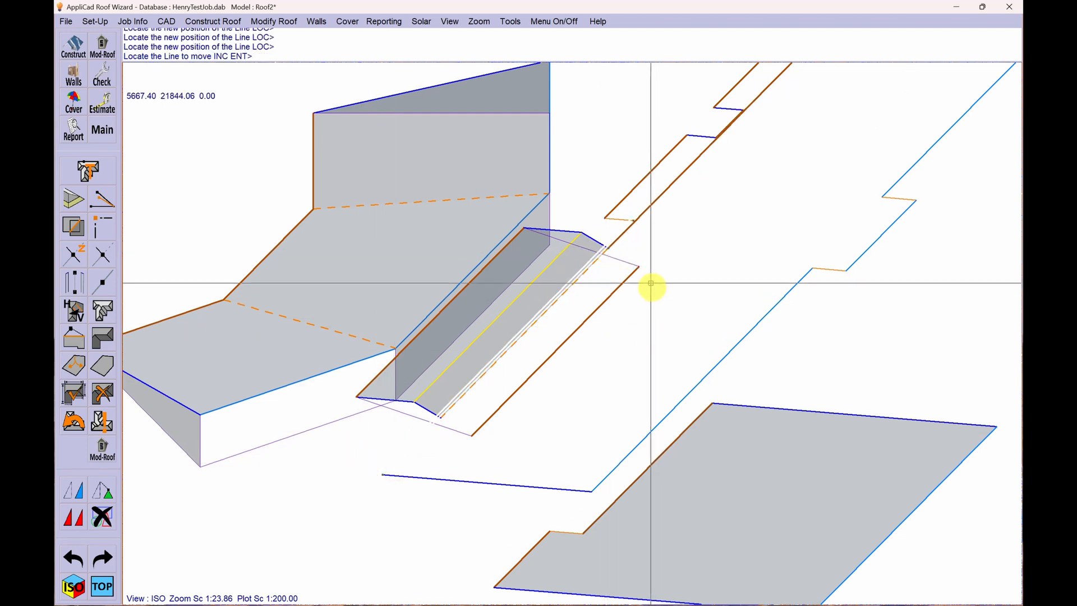
click(636, 269)
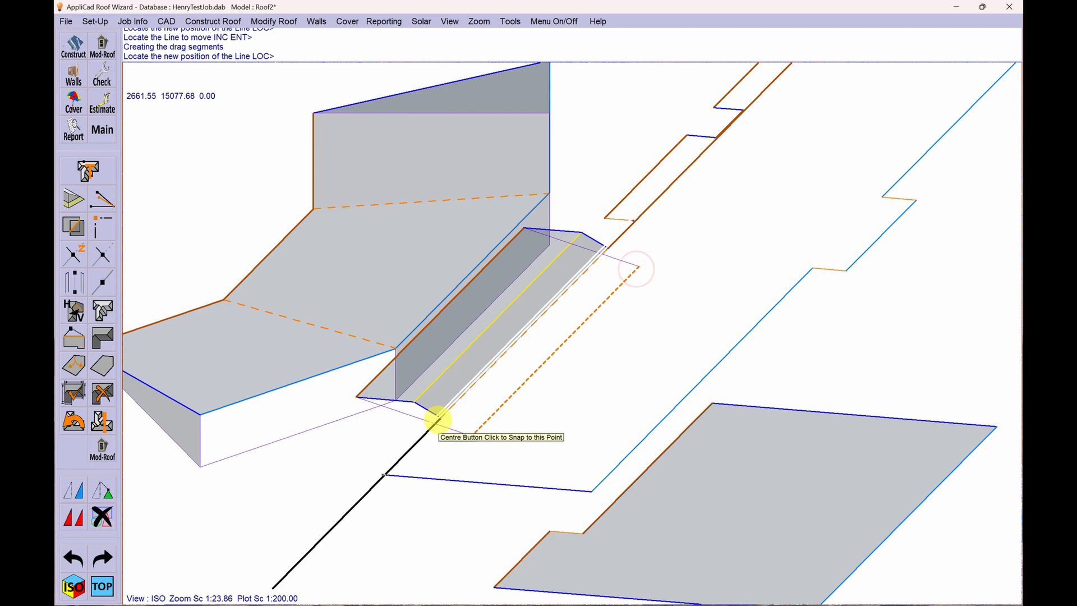
click(440, 421)
scroll(400, 237, down, 3)
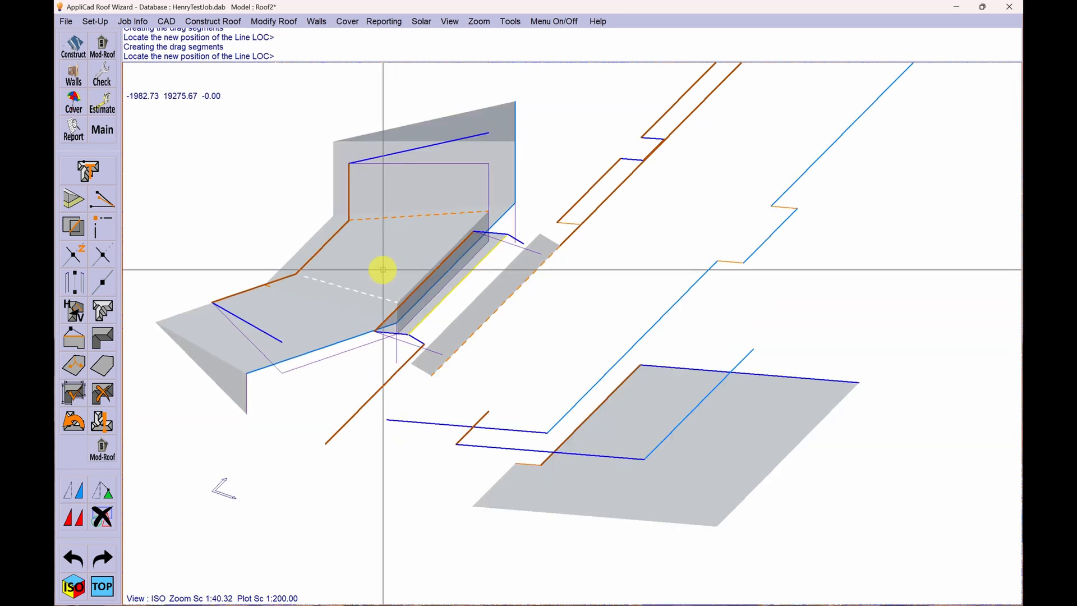
click(375, 332)
scroll(376, 333, up, 2)
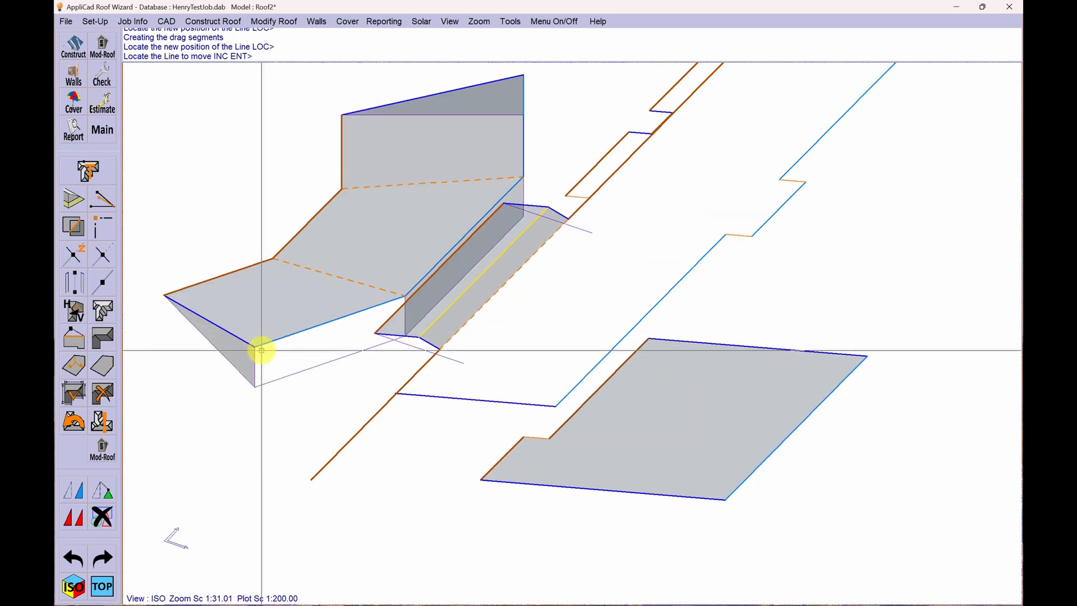
key(Escape)
key(Escape)
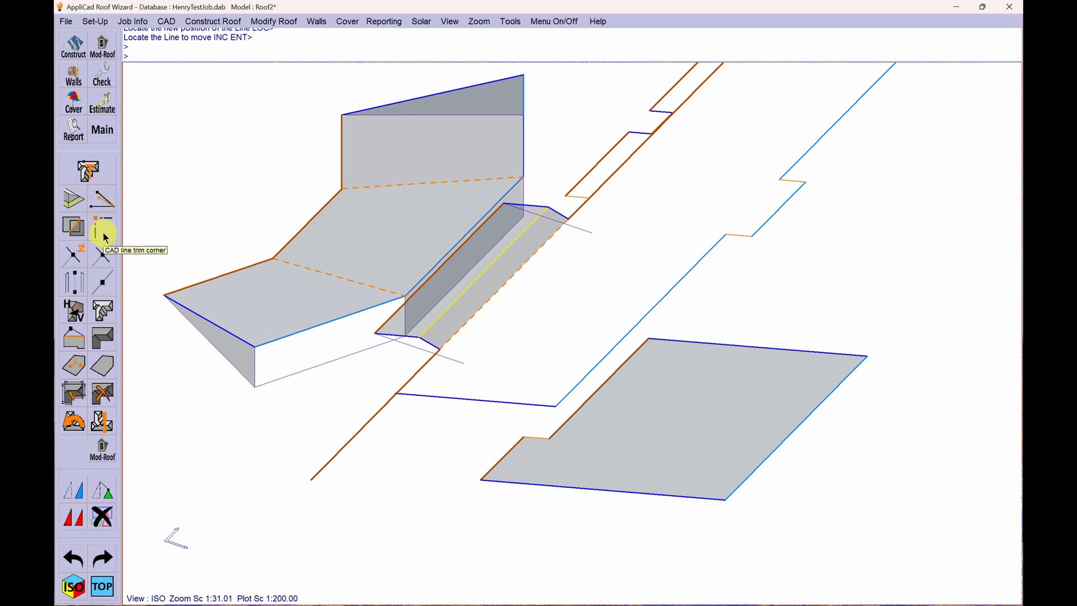
- Trim the moved edge line at the valley's lower end to a corner with the long roof's near end line
click(102, 230)
click(343, 448)
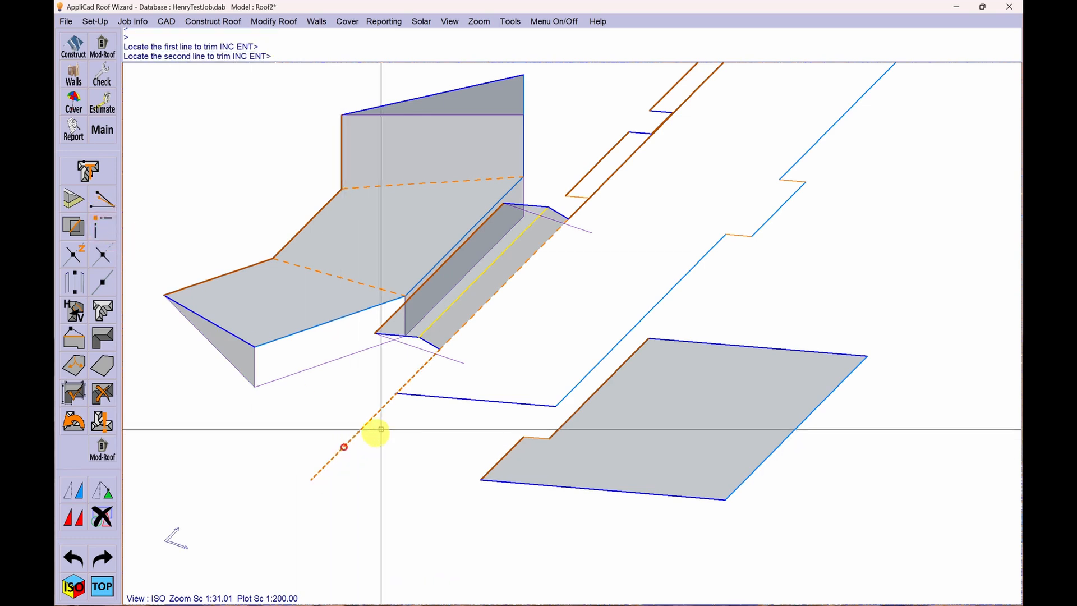
click(405, 394)
- Try to trim the moved edge line at the valley's upper end against the small roof's gable line, and undo the trim
scroll(606, 197, down, 1)
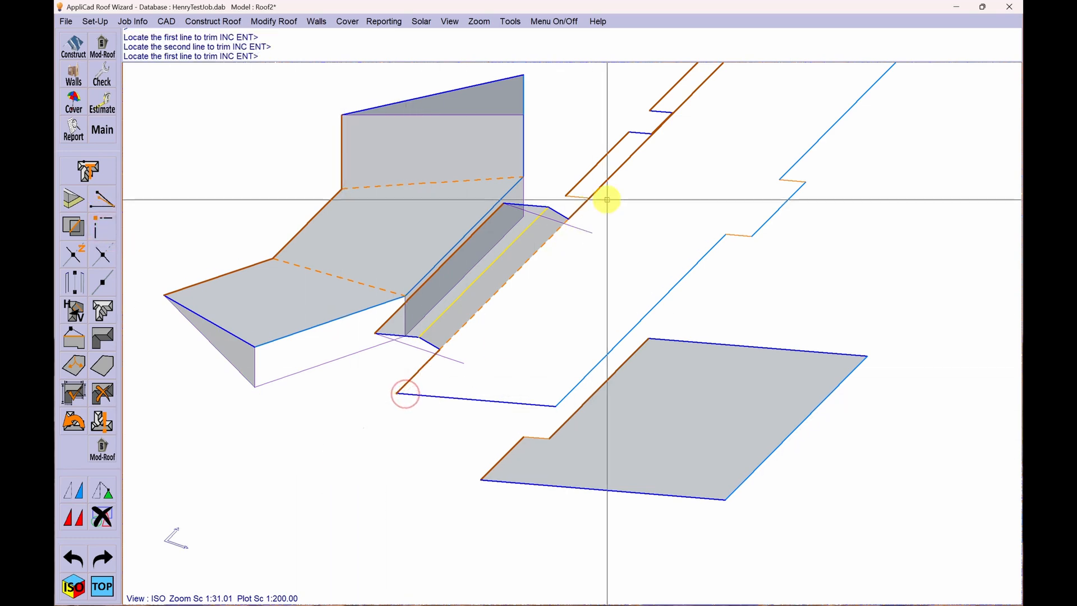
scroll(711, 90, down, 1)
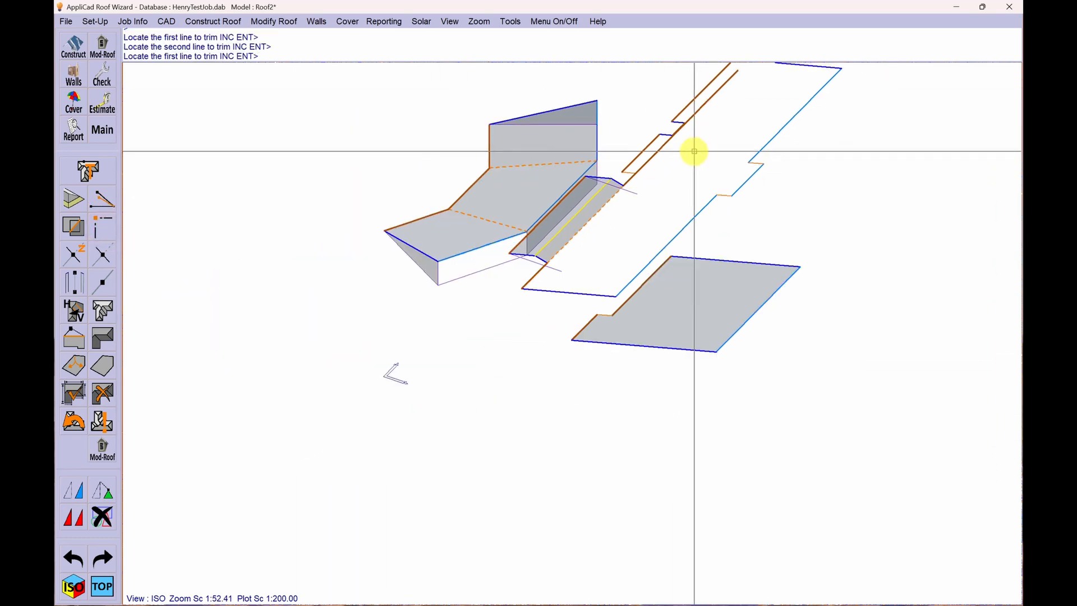
click(727, 79)
scroll(644, 166, up, 4)
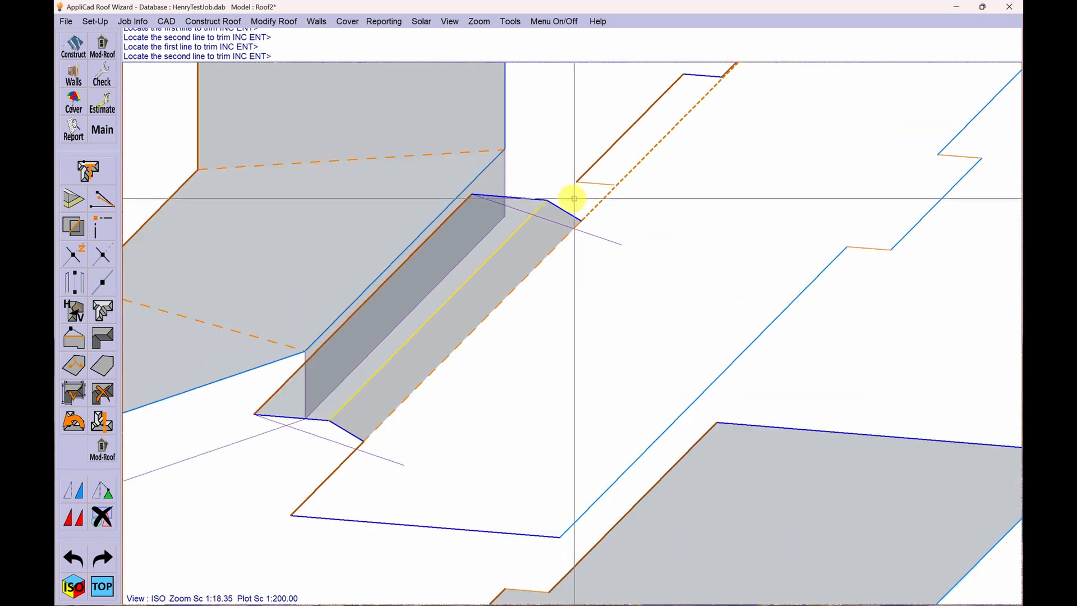
click(577, 217)
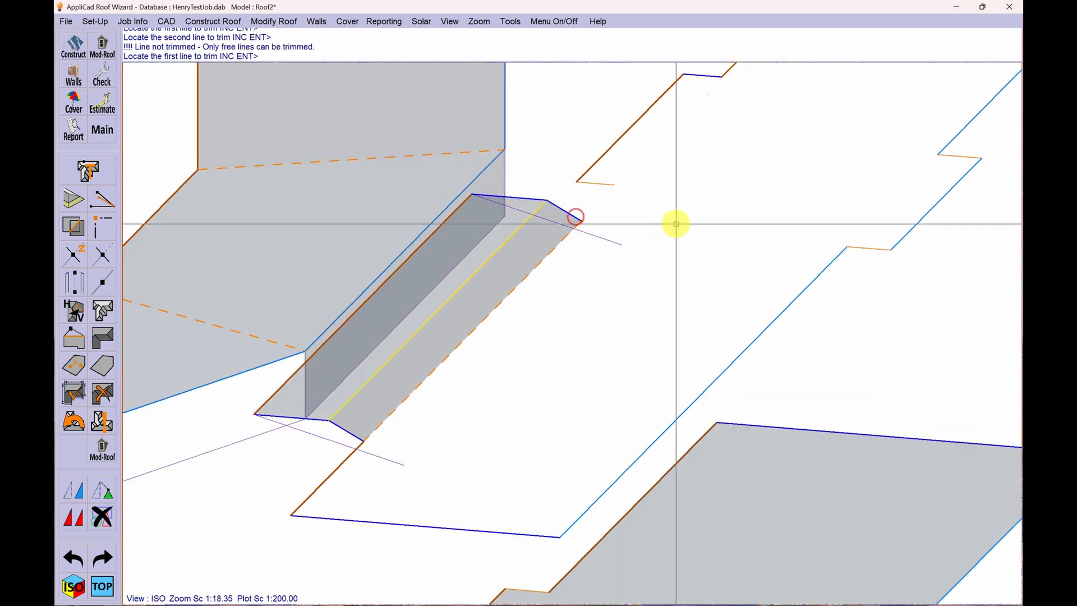
scroll(676, 224, down, 4)
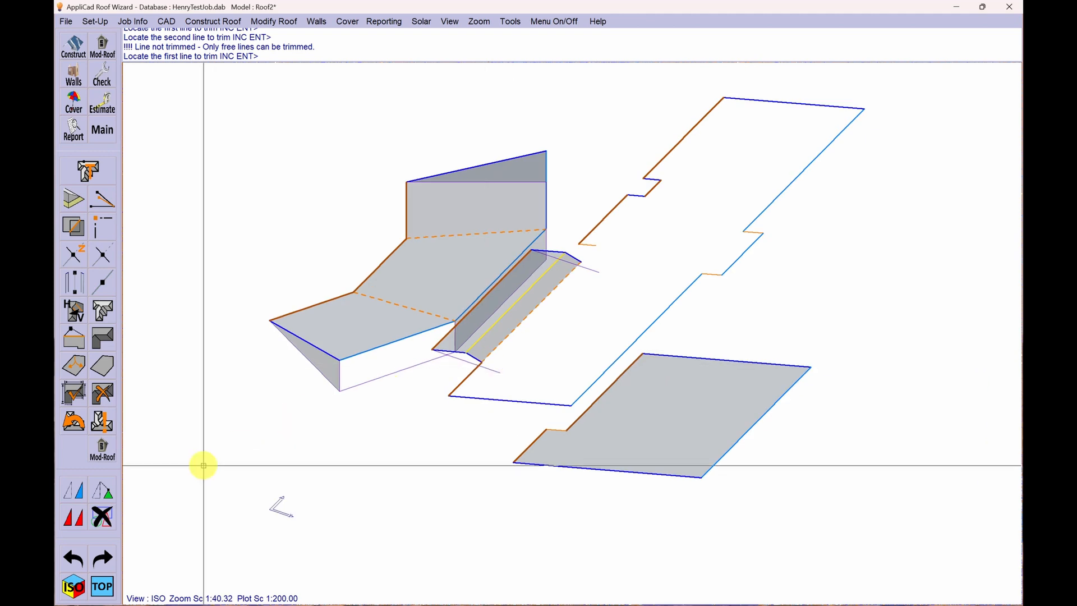
key(Escape)
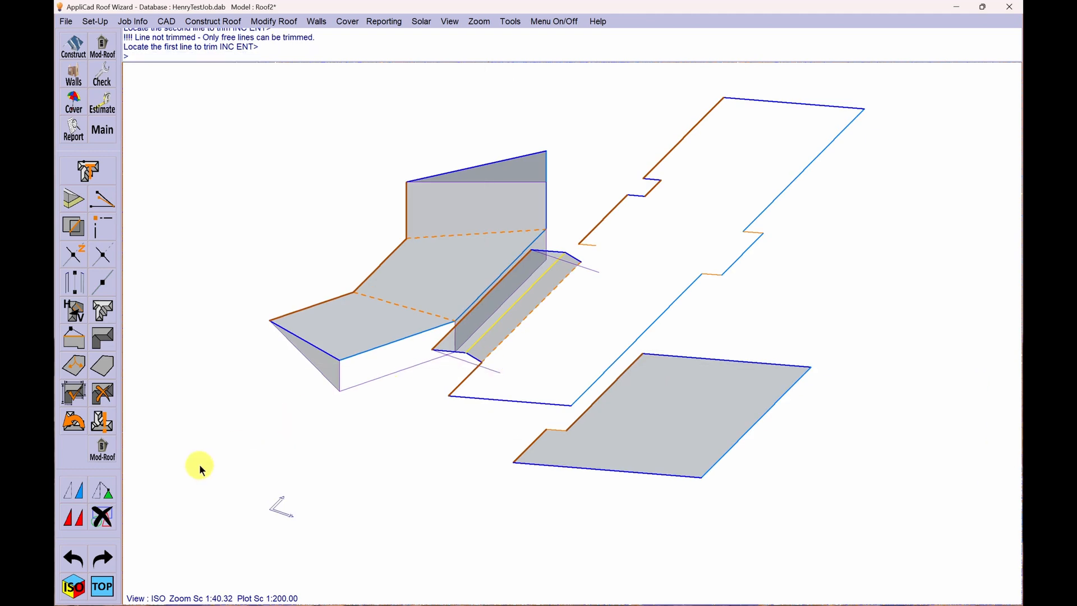
click(79, 562)
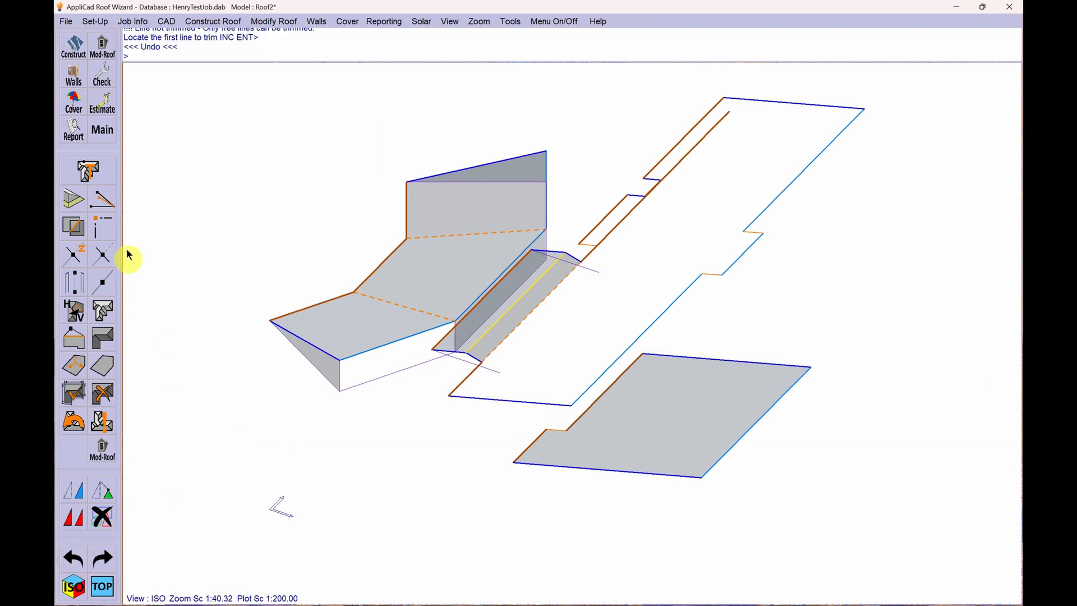
- Trim the moved edge line at the valley's upper end to a corner with the long roof's adjacent short step line
click(107, 228)
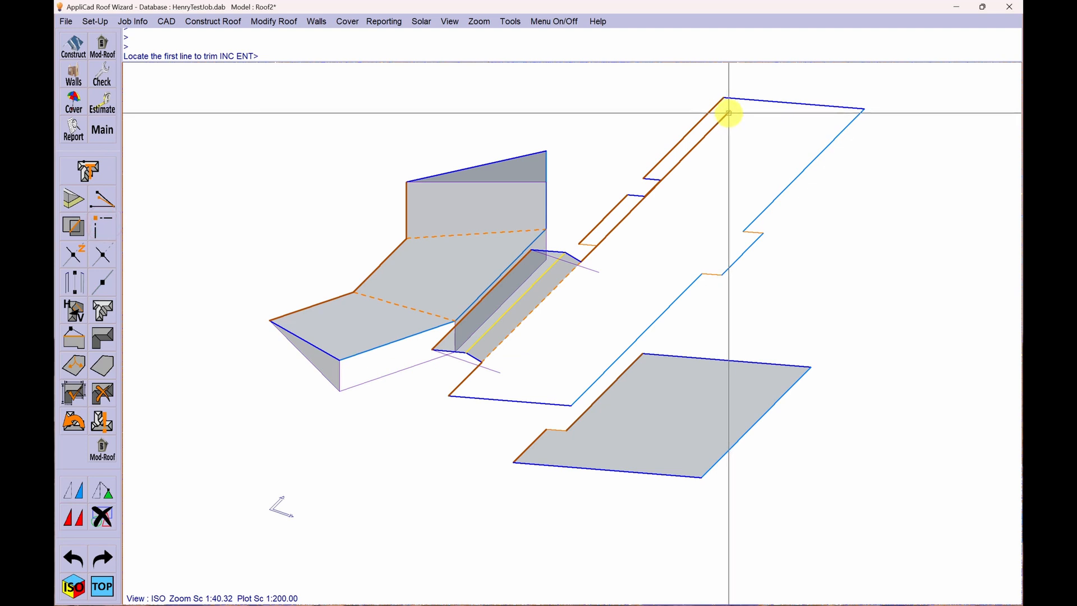
click(729, 112)
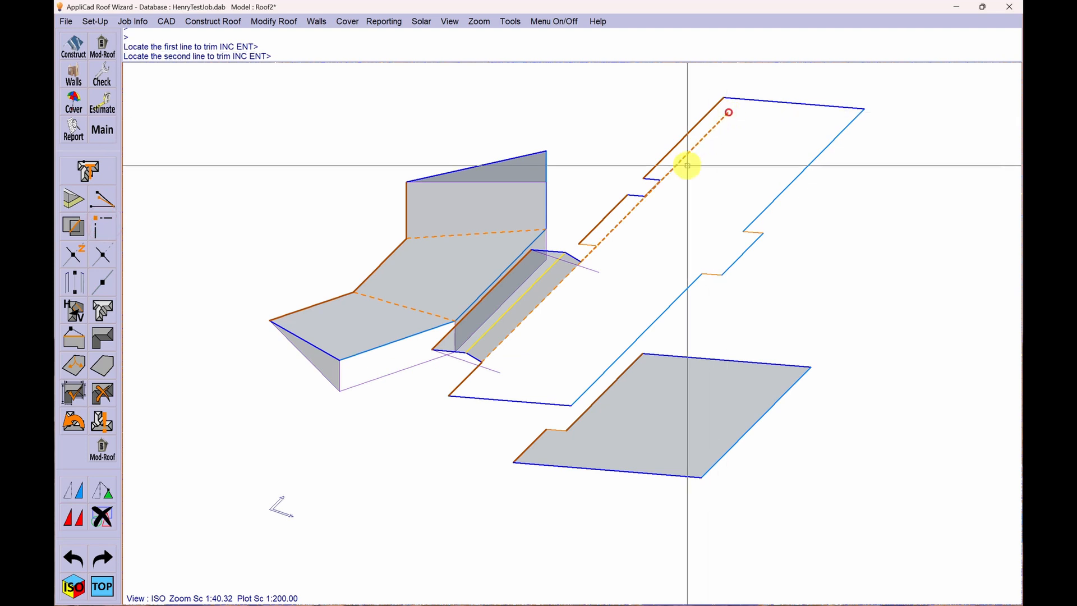
click(594, 245)
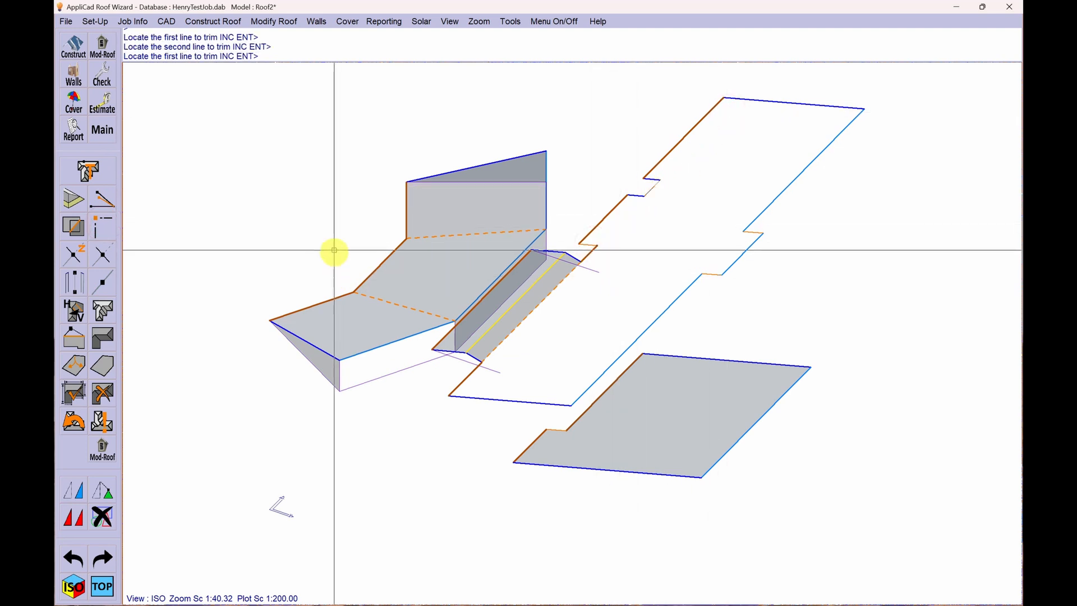
right_click(258, 214)
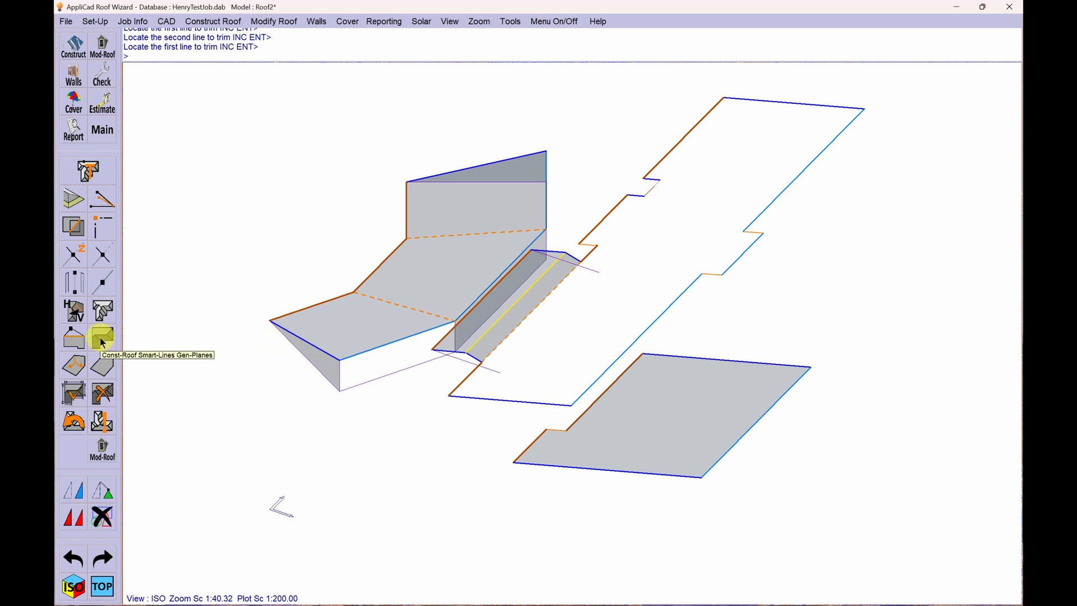
- Insert the long main roof plane from its closed boundary, including the valley and the two trimmed edge lines
click(102, 365)
click(496, 397)
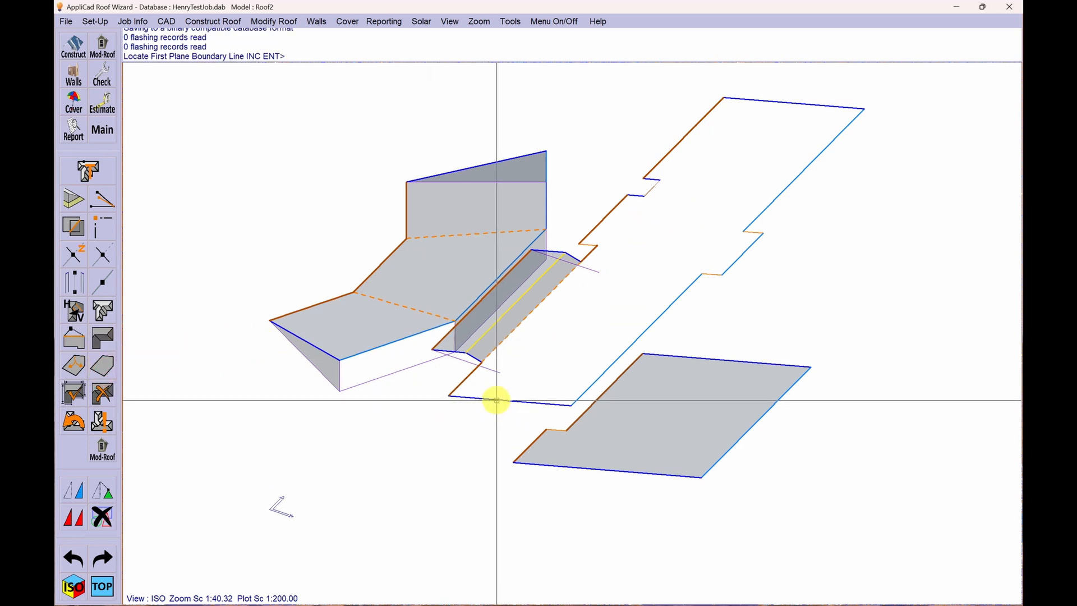
click(815, 280)
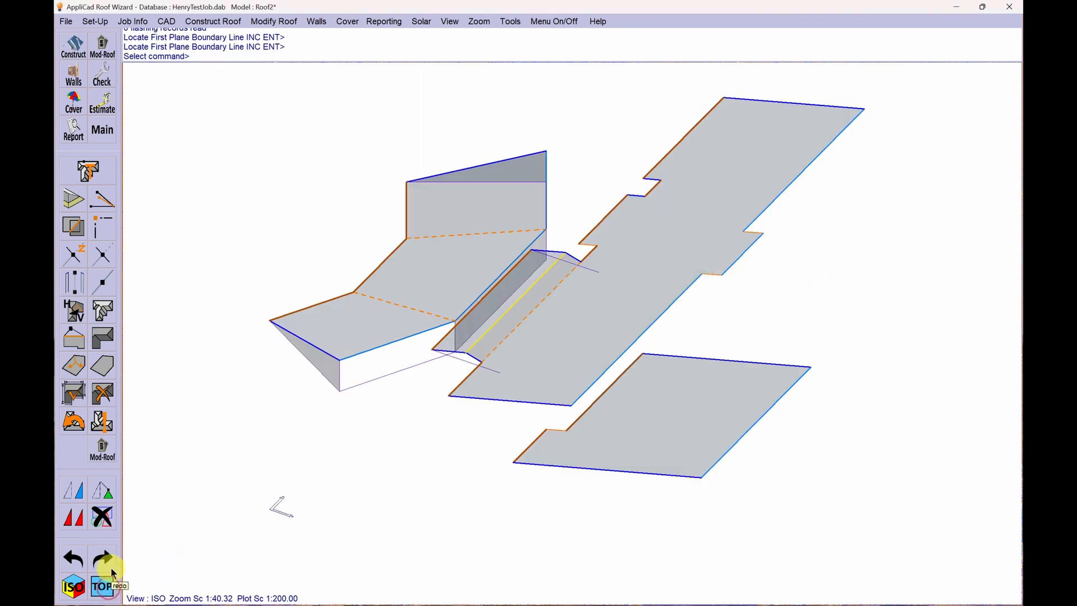
- Compare the rebuilt roof planes with the underlying roof plan in the top view, and return to the isometric view
click(102, 586)
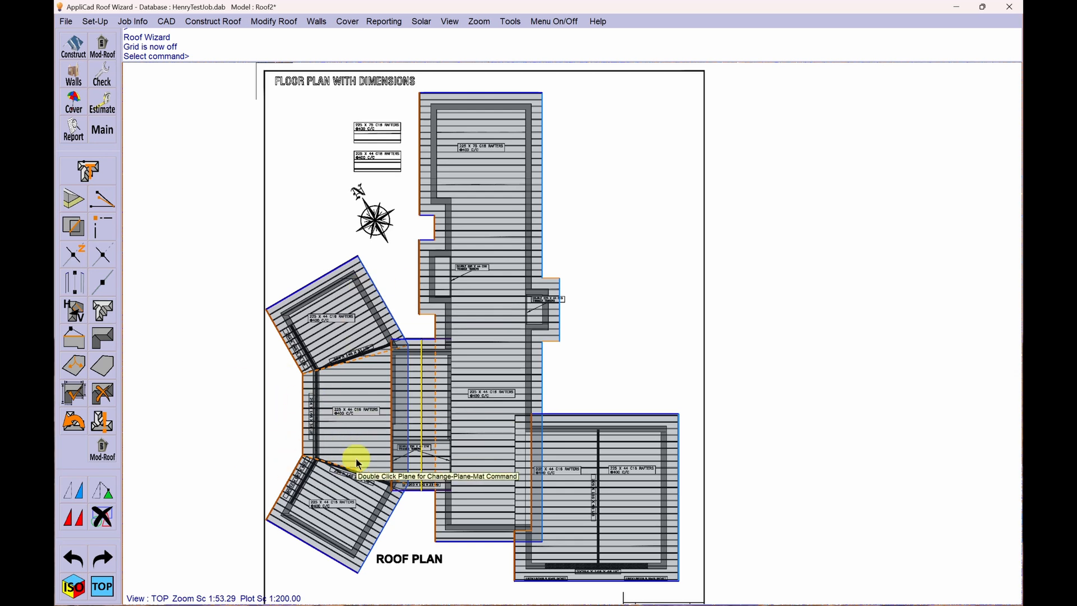
scroll(629, 586, up, 1)
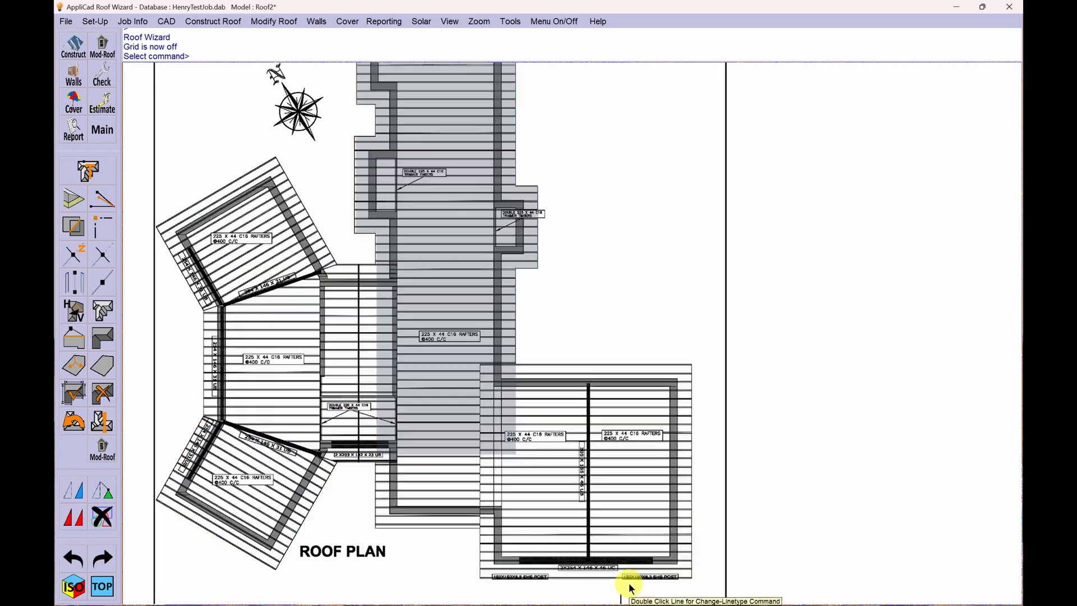
scroll(629, 586, down, 1)
click(75, 585)
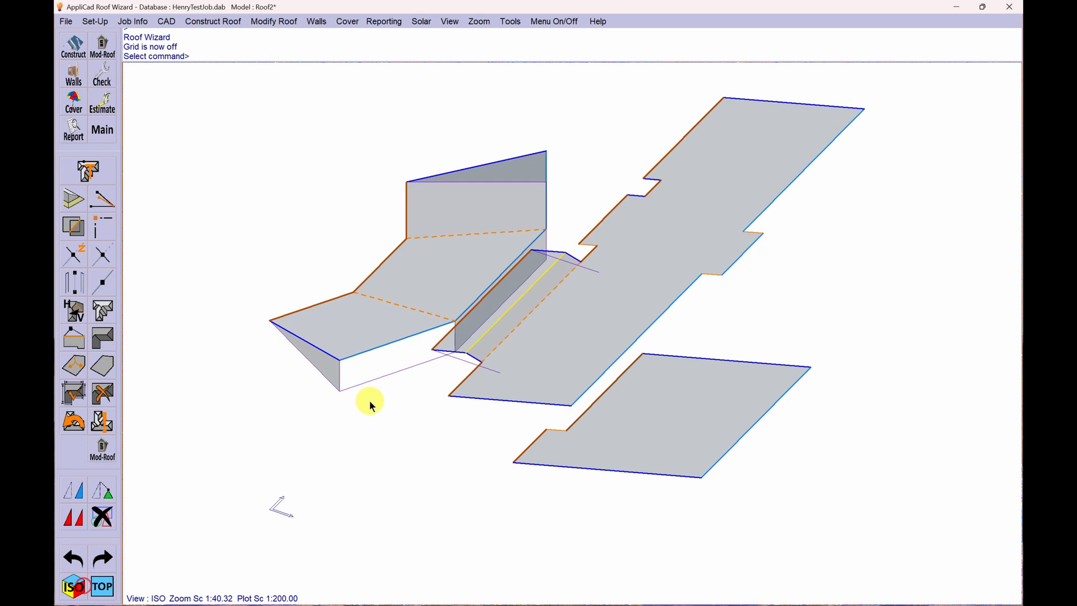